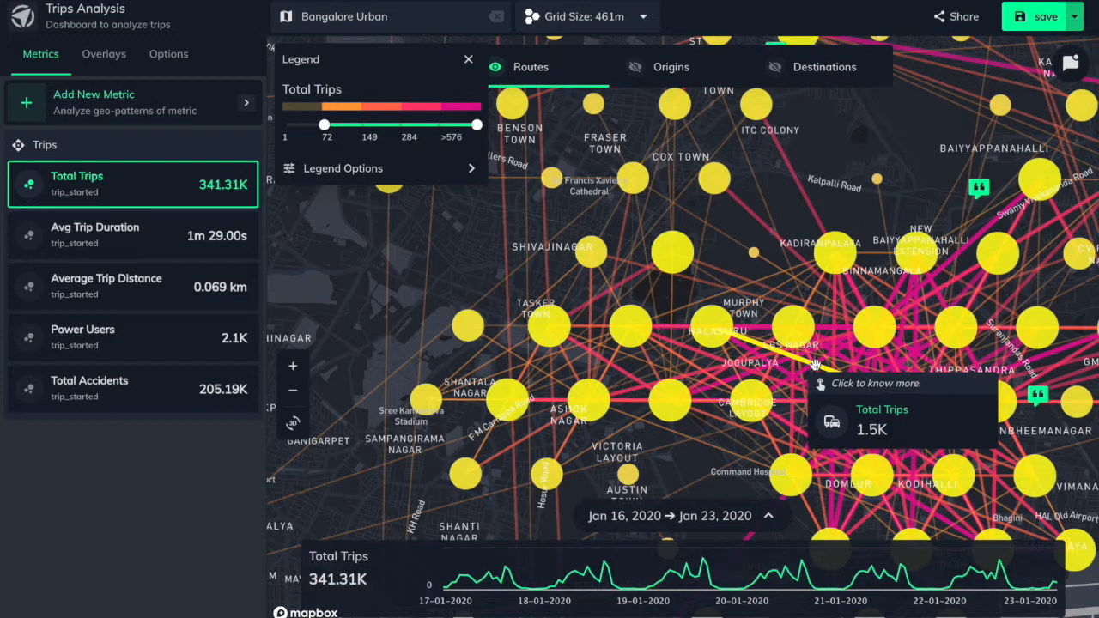
# Inspect the Total Trips routes on the map and the trip breakdown of the Vasantnagar cluster
pyautogui.scroll(5, 815, 364)
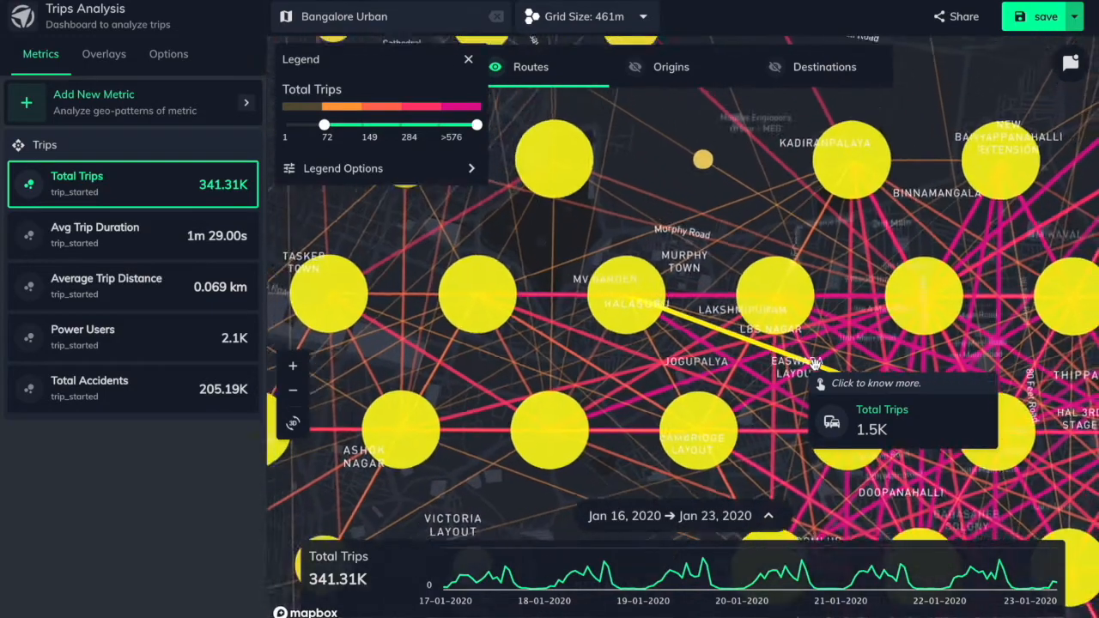
pyautogui.scroll(-5, 815, 365)
pyautogui.scroll(-1, 815, 365)
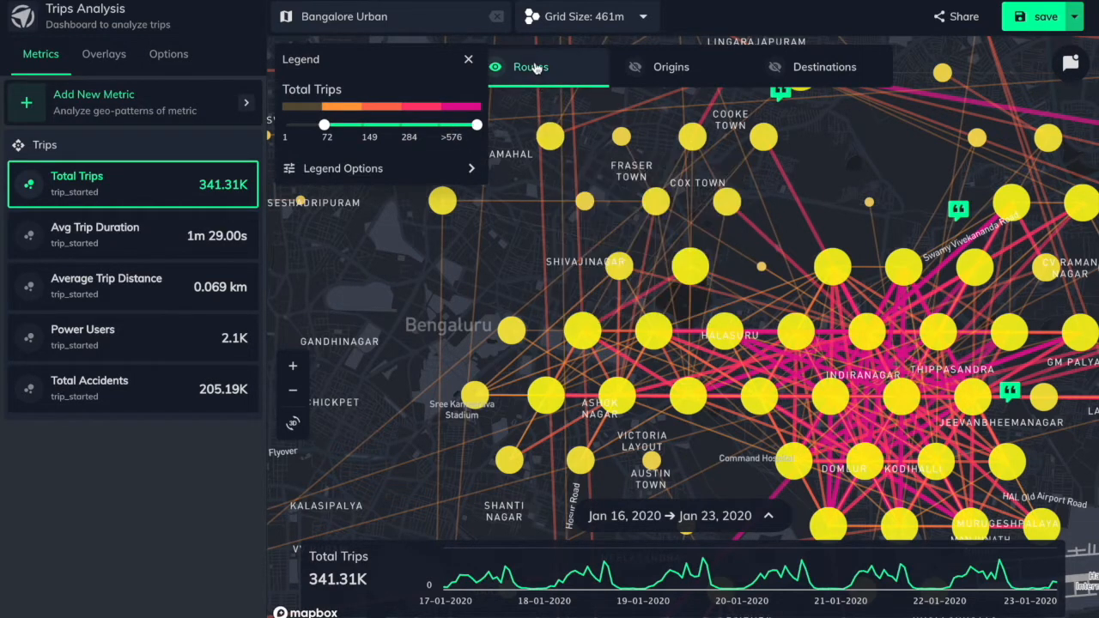
pyautogui.click(654, 67)
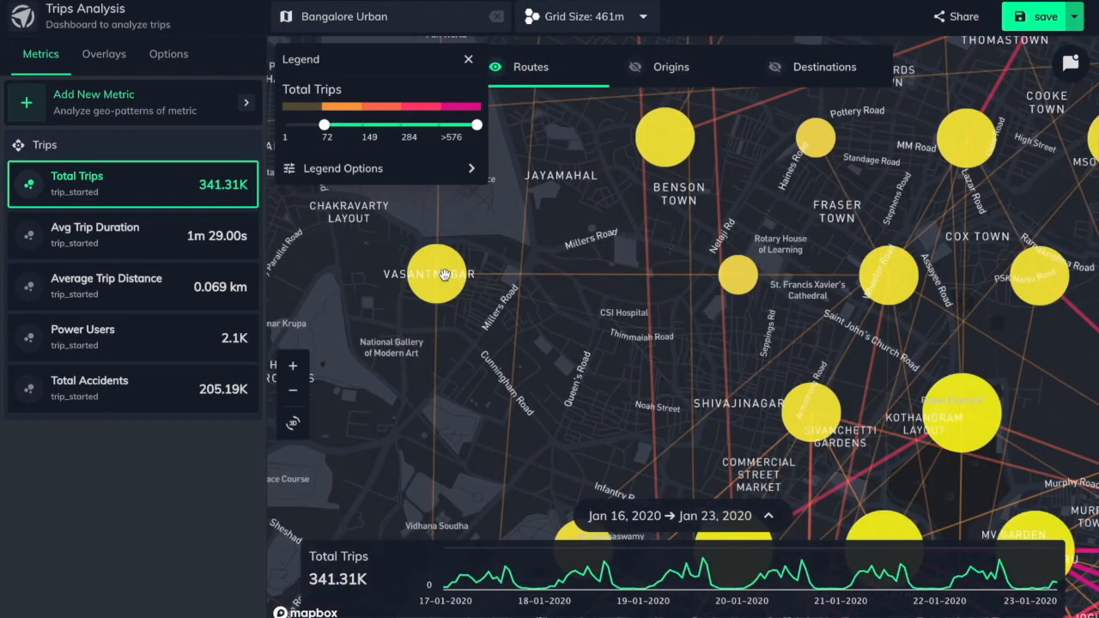
pyautogui.moveTo(436, 276)
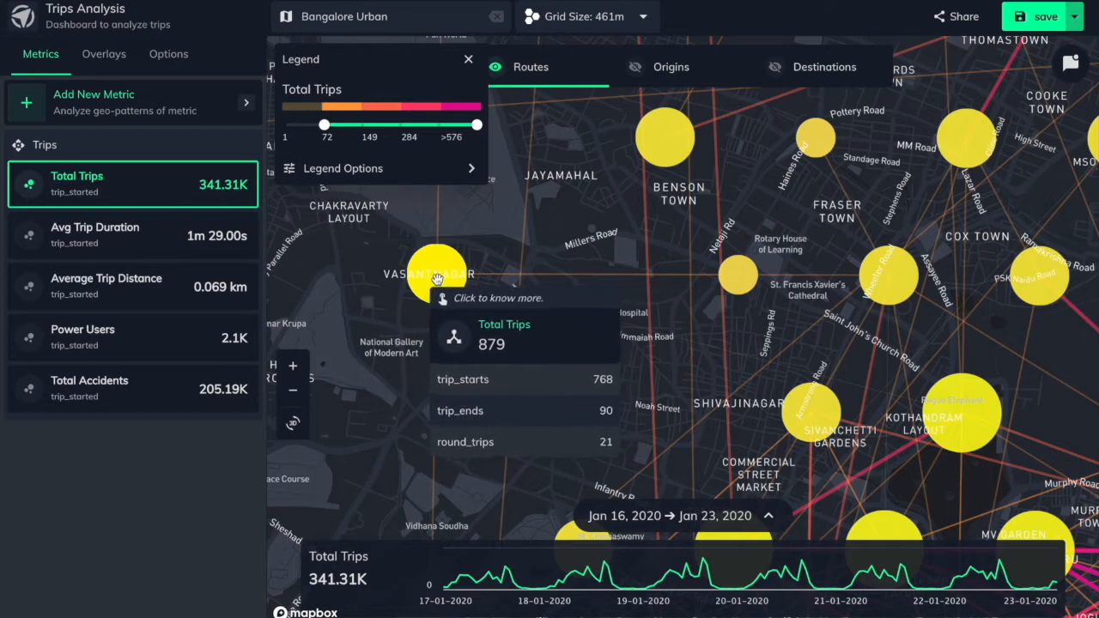
pyautogui.moveTo(740, 277)
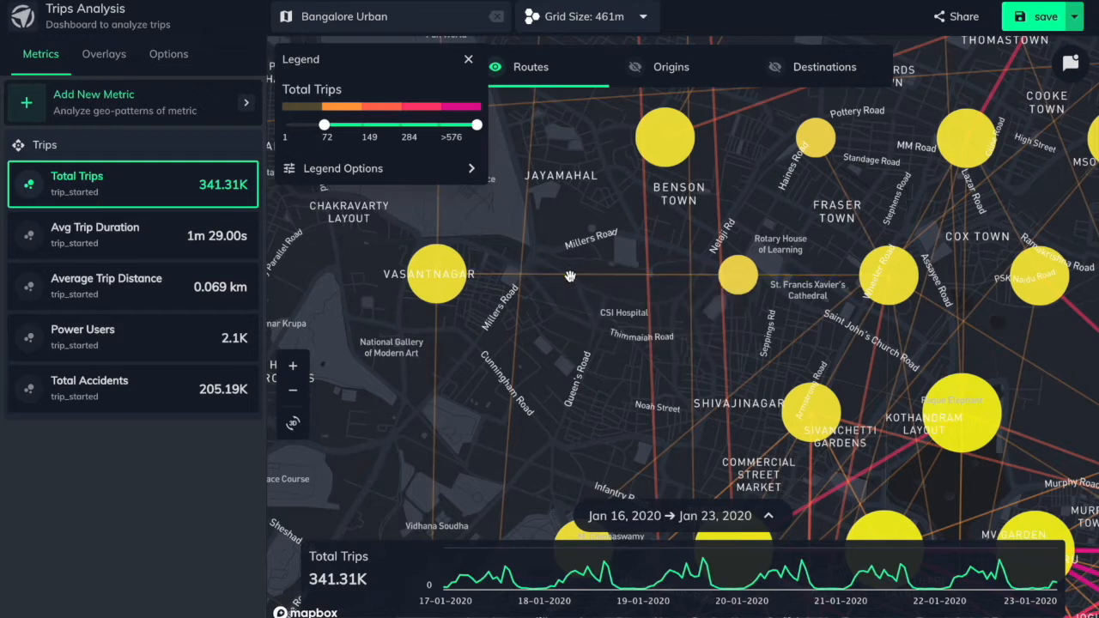
pyautogui.moveTo(569, 274)
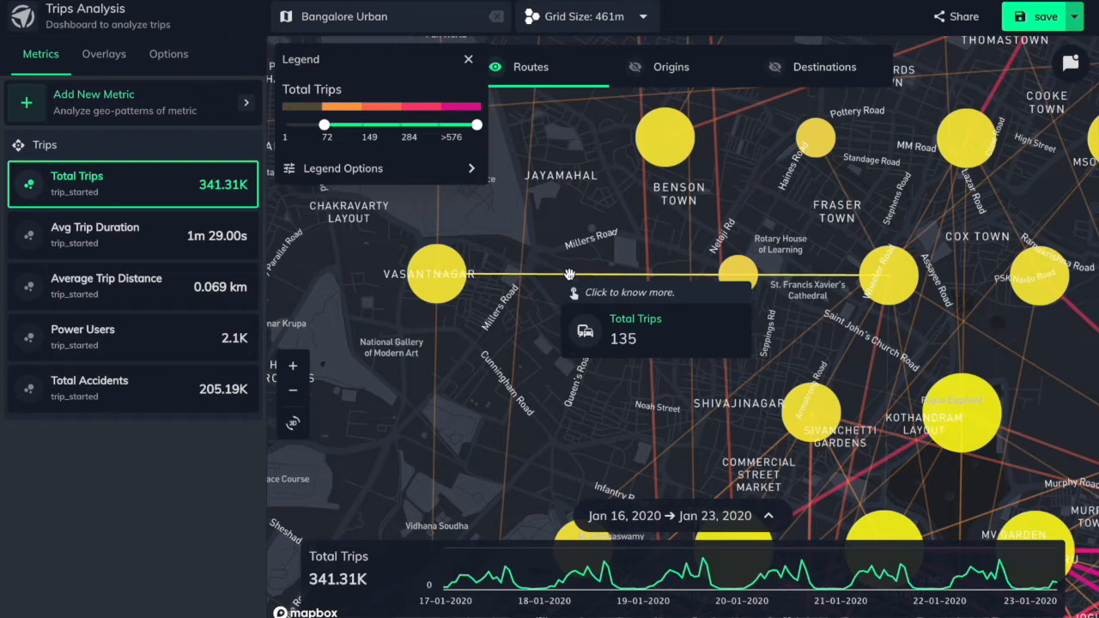
# View the trip origins layer around Fraser Town and return to the Routes layer
pyautogui.click(668, 66)
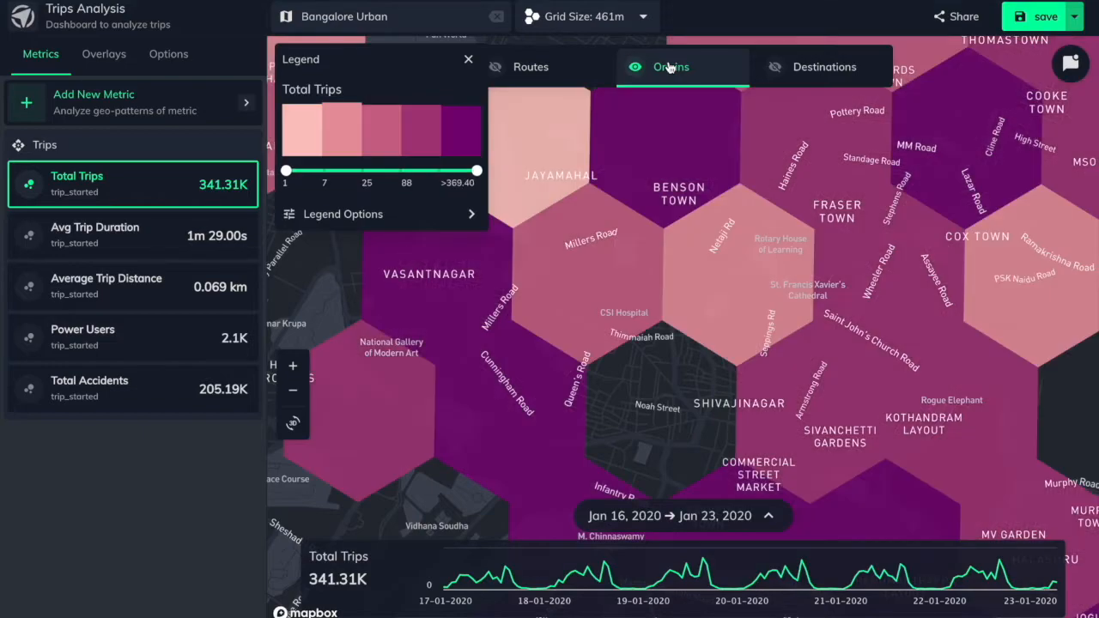
pyautogui.moveTo(749, 187)
pyautogui.scroll(-2, 749, 187)
pyautogui.scroll(-1, 749, 187)
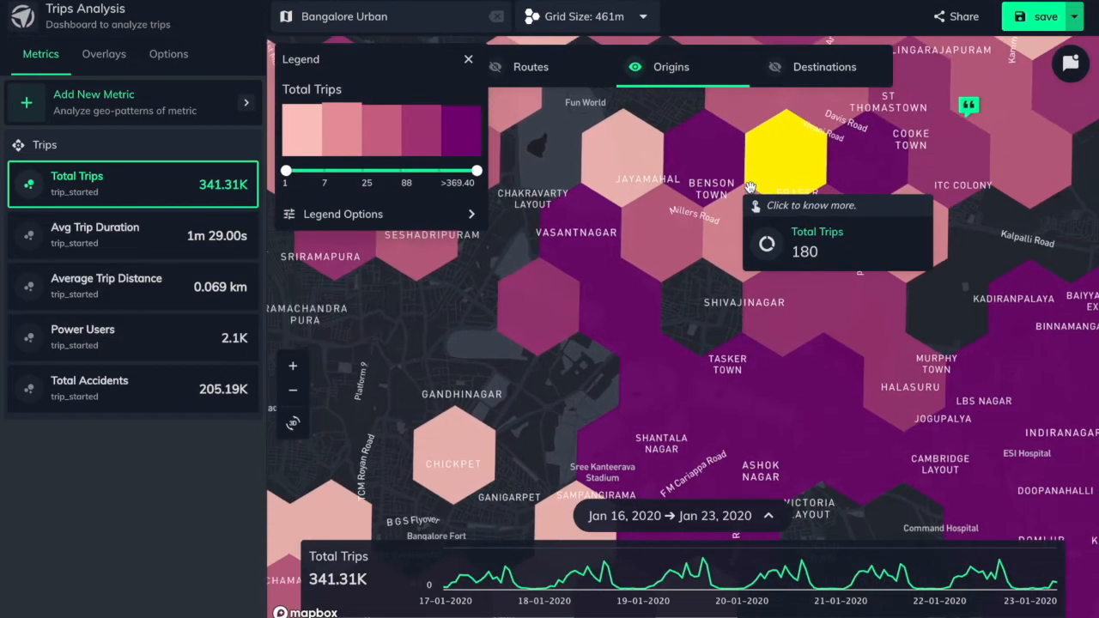
pyautogui.click(560, 77)
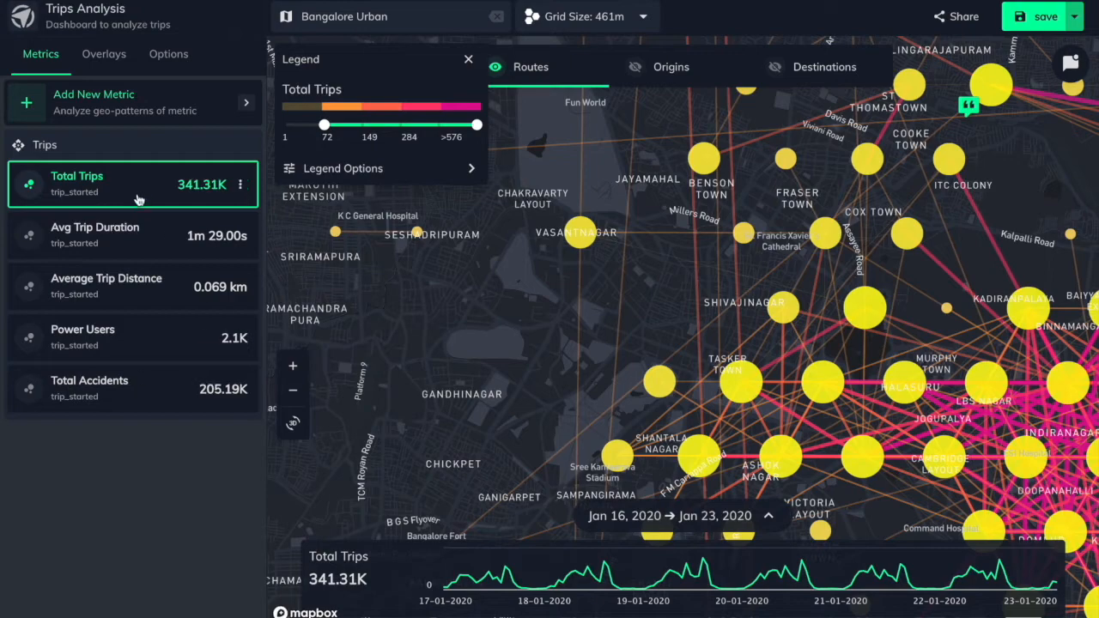
# Check the metric types offered for a new metric and the map's place search, and close both without choosing anything
pyautogui.click(143, 112)
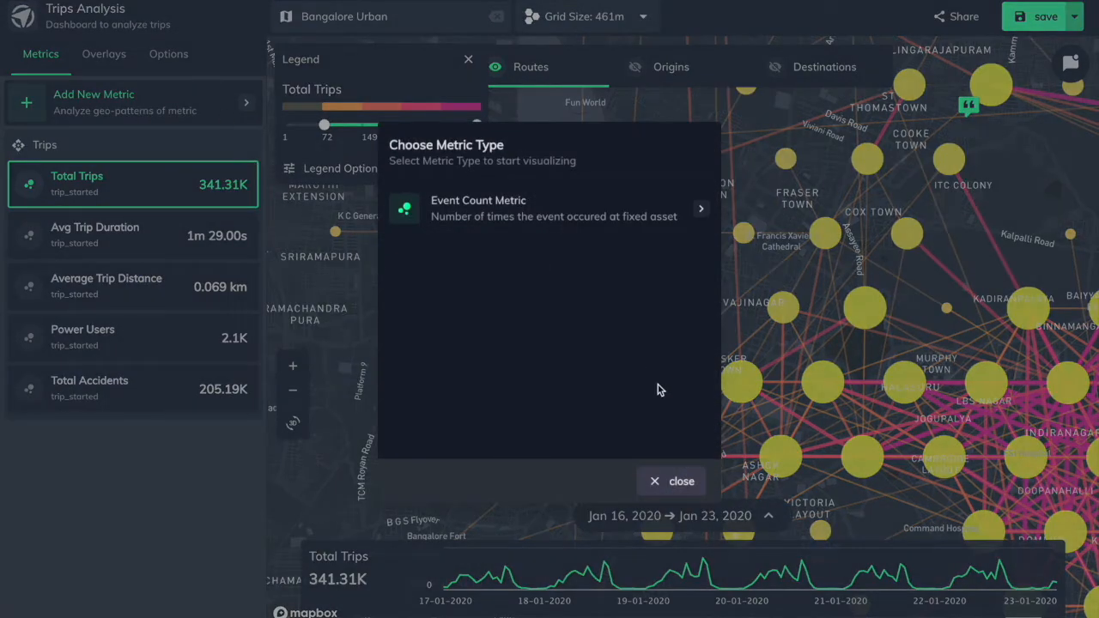
pyautogui.click(678, 479)
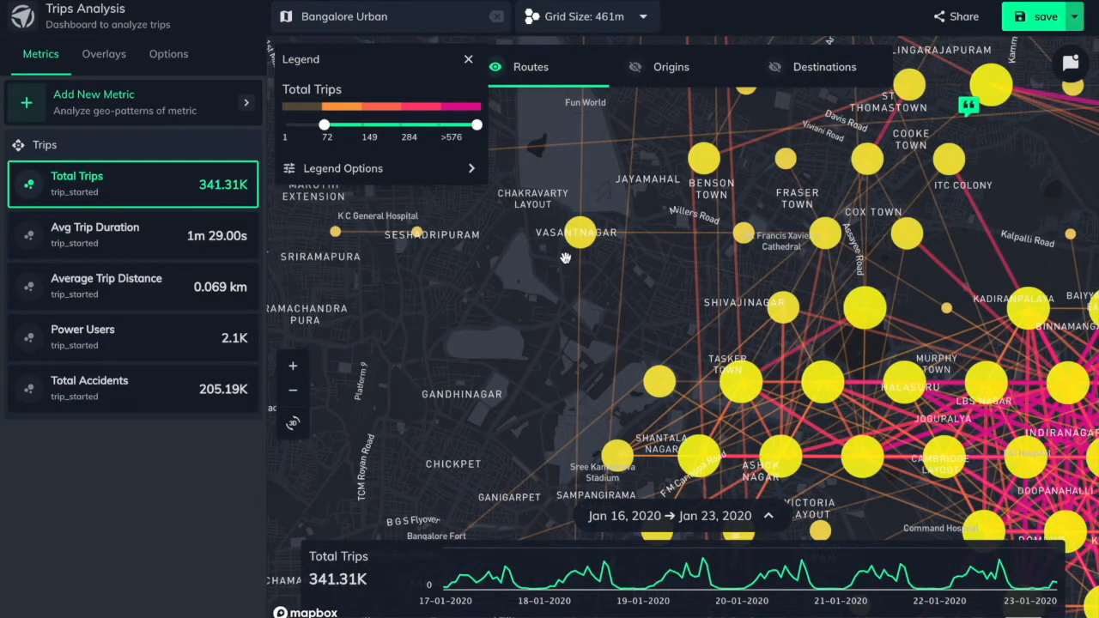
pyautogui.click(403, 16)
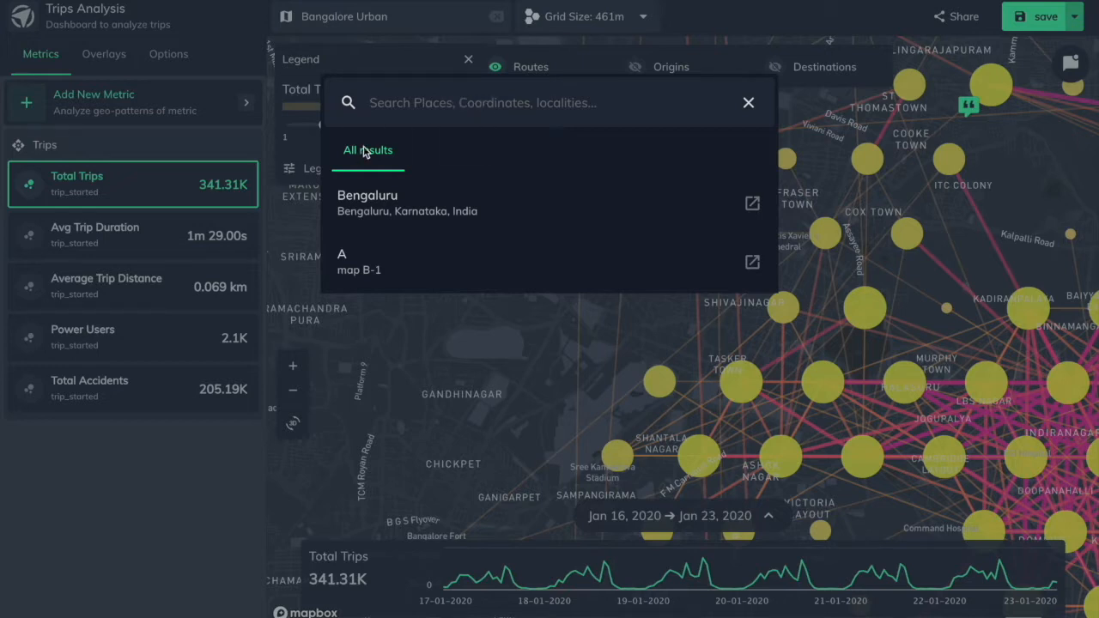
pyautogui.click(296, 214)
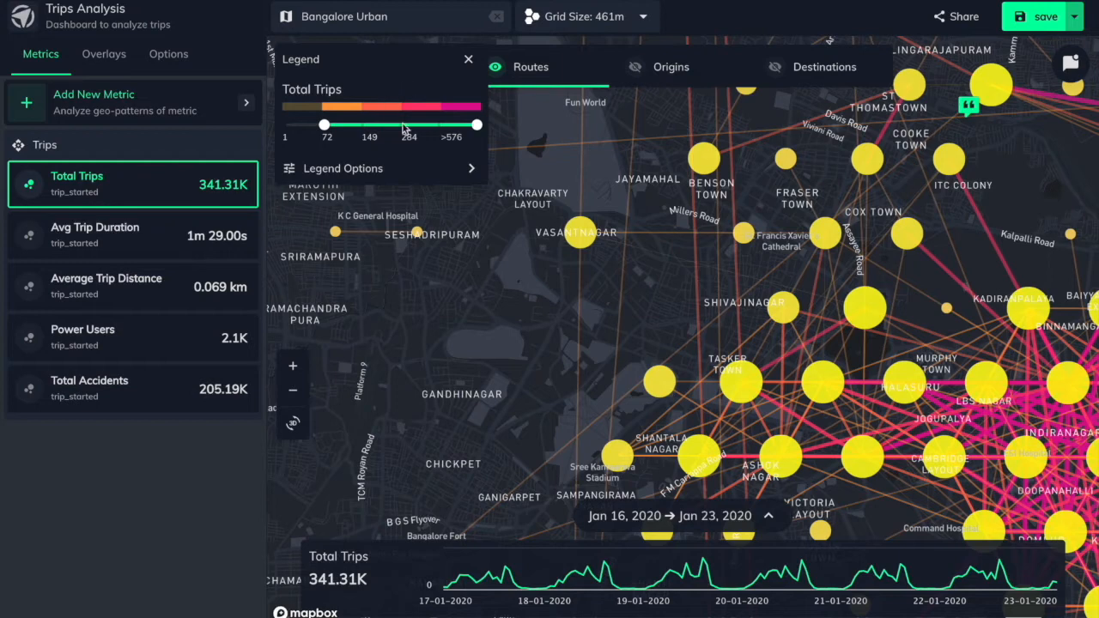
# Look over the expanded Total Trips time series with its time range, cumulation and comparison options, and collapse it
pyautogui.moveTo(477, 127); pyautogui.dragTo(448, 128)
pyautogui.click(746, 513)
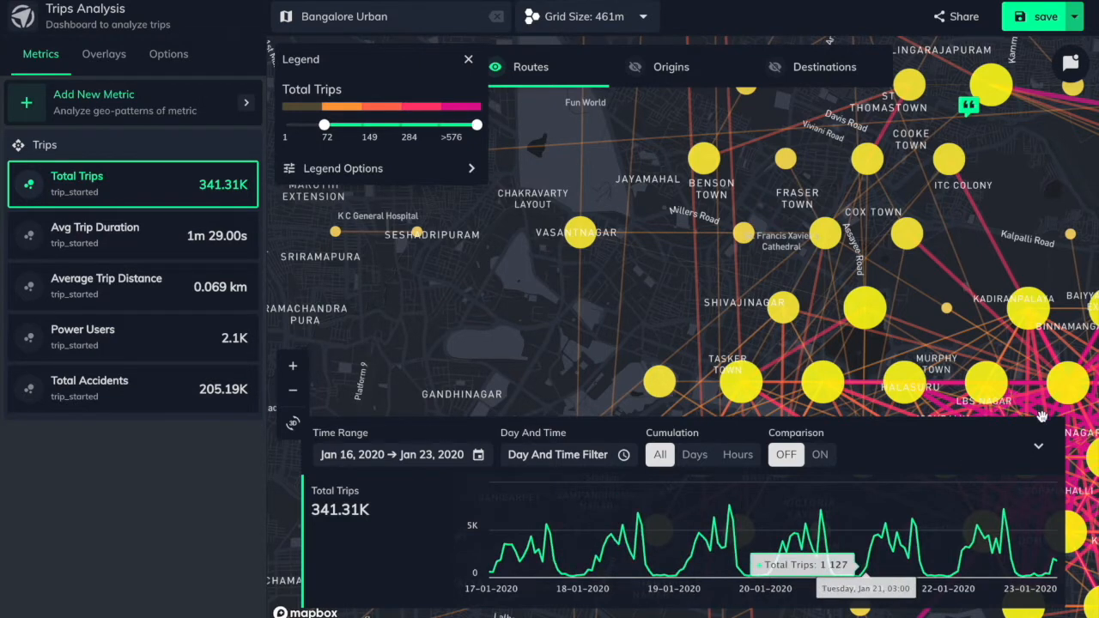
pyautogui.click(1038, 444)
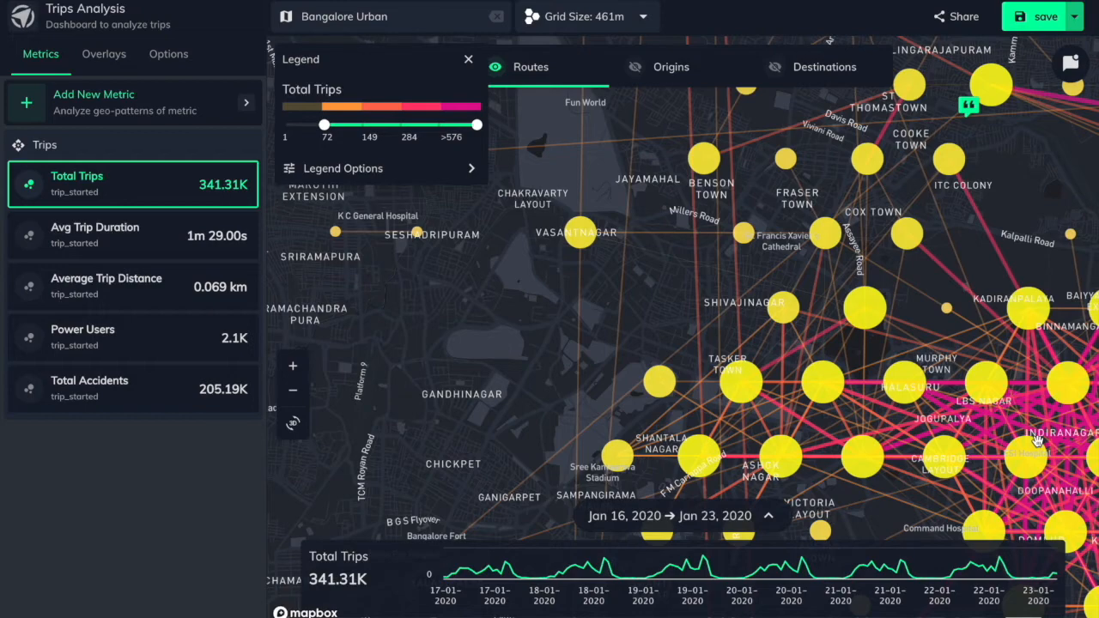
# Look at the Indiranagar routes and the Event Count Metric option for a new metric without adding one
pyautogui.moveTo(991, 350); pyautogui.dragTo(798, 259)
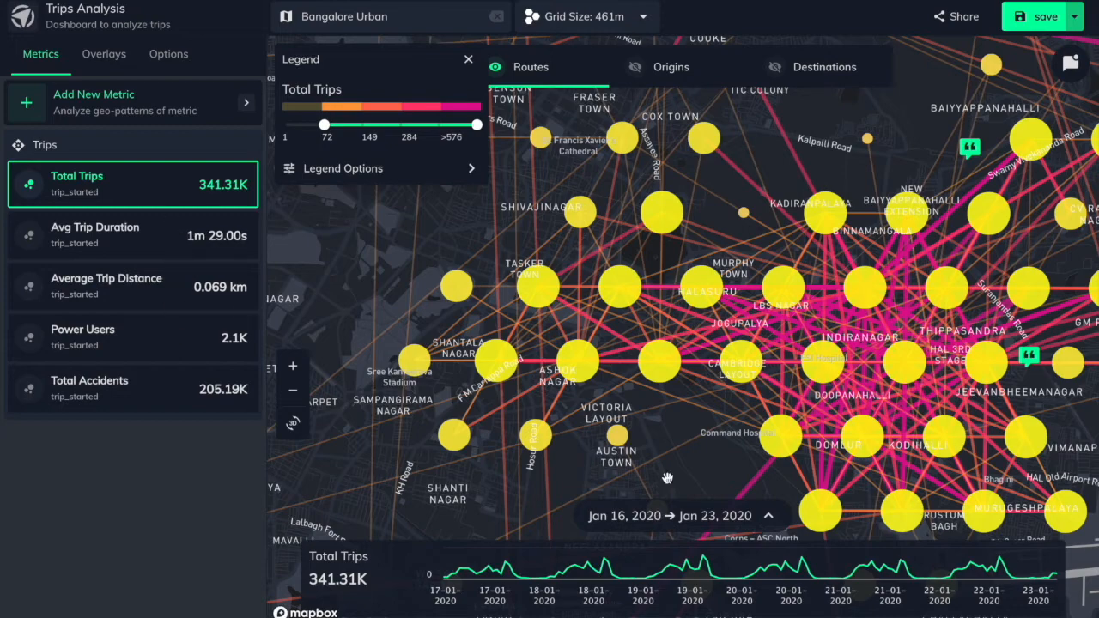
pyautogui.click(124, 97)
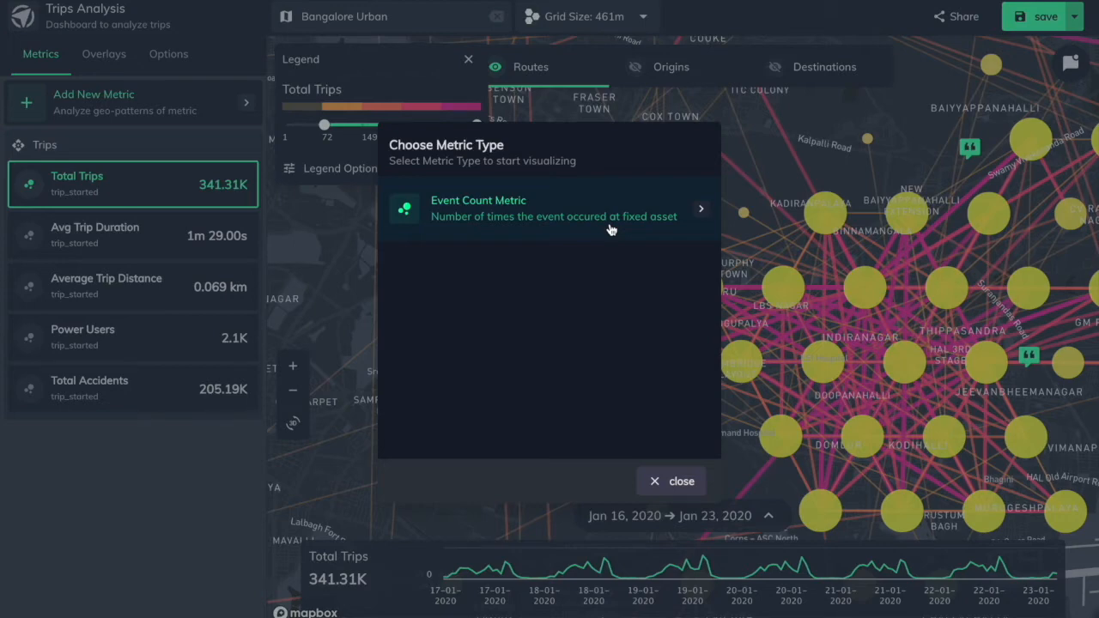
pyautogui.click(666, 481)
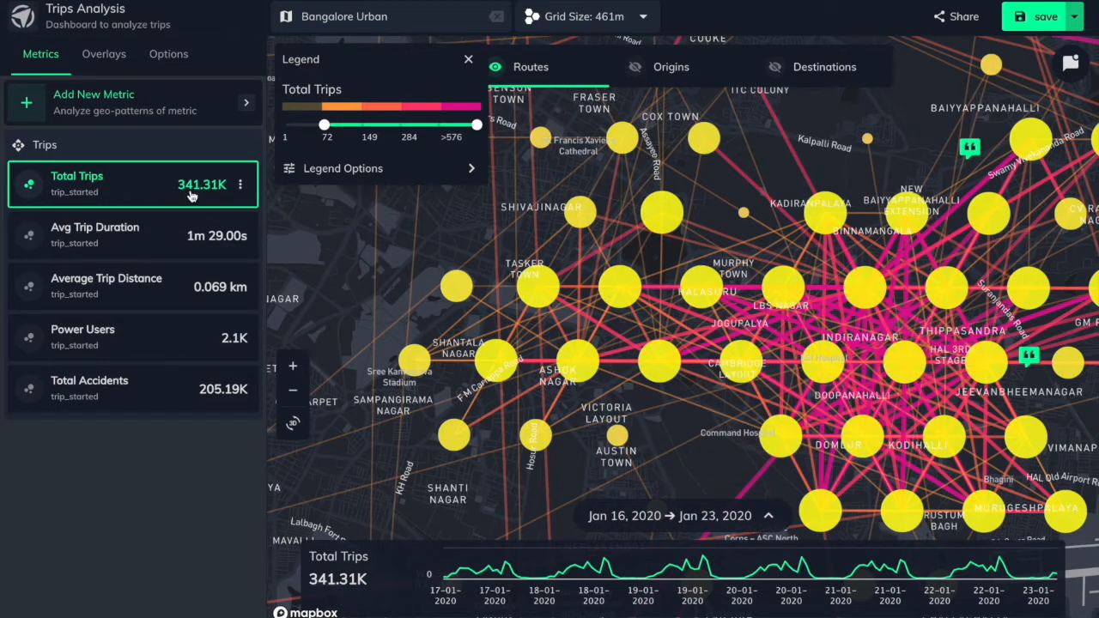
# Open the Total Trips metric's filters and inspect individual routes near Indiranagar
pyautogui.click(129, 182)
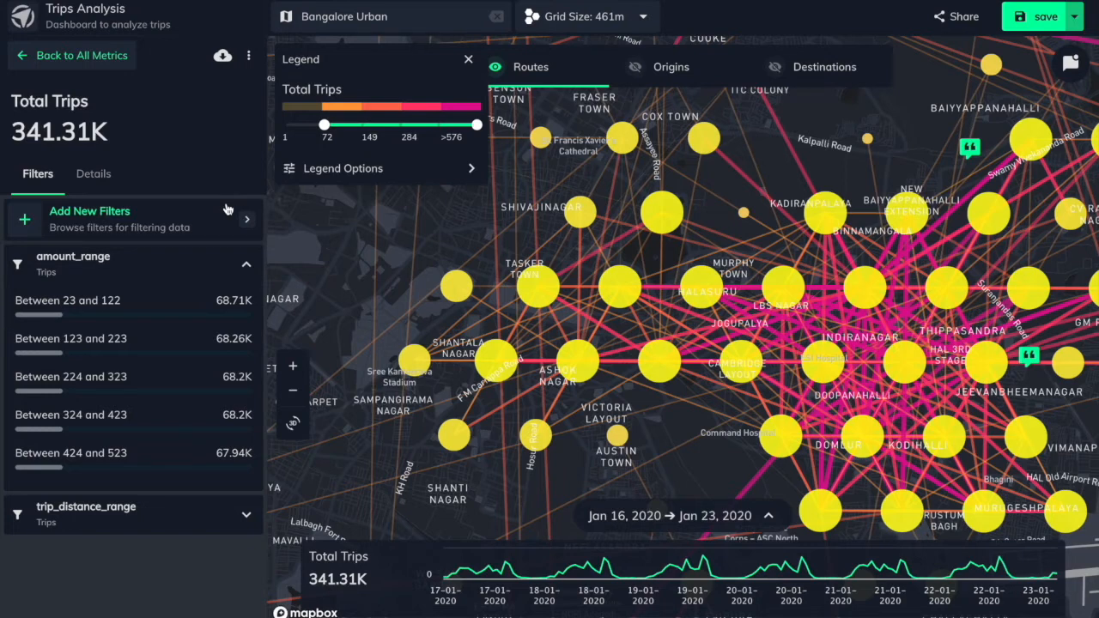
pyautogui.moveTo(636, 225)
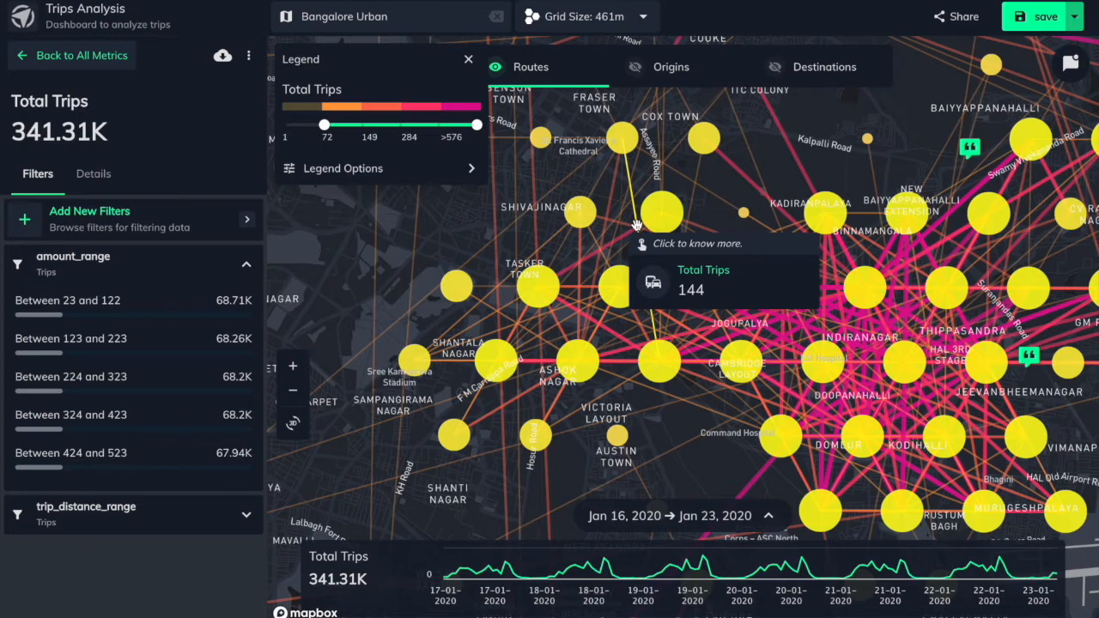
pyautogui.moveTo(857, 255); pyautogui.dragTo(712, 189)
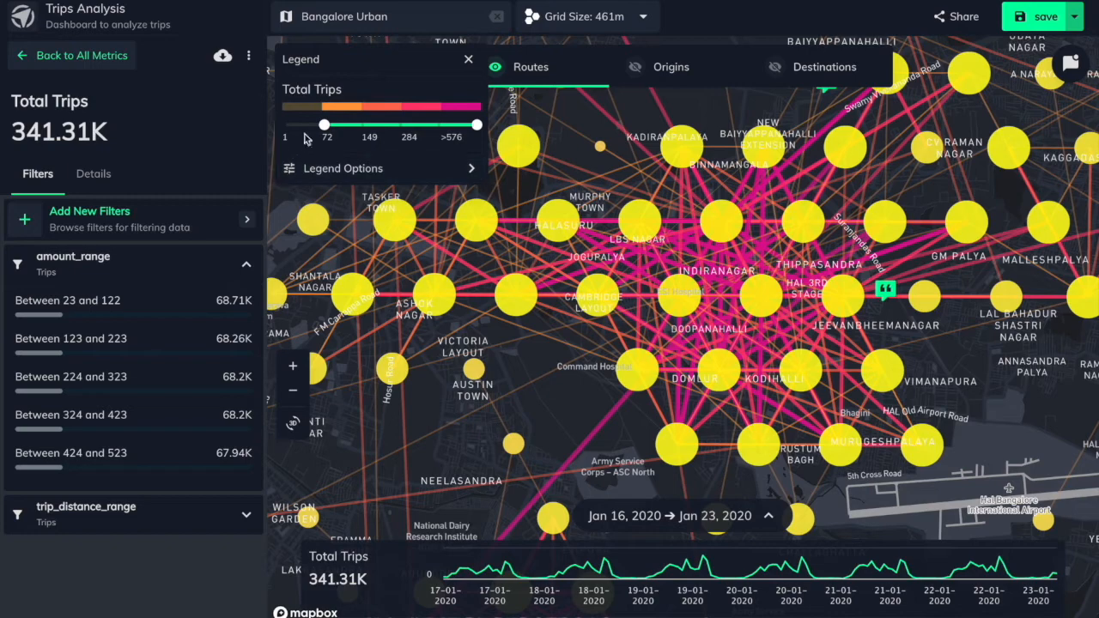
# Restrict the Total Trips legend range to the highest bucket, >576, and expand the legend options
pyautogui.moveTo(323, 127); pyautogui.dragTo(439, 126)
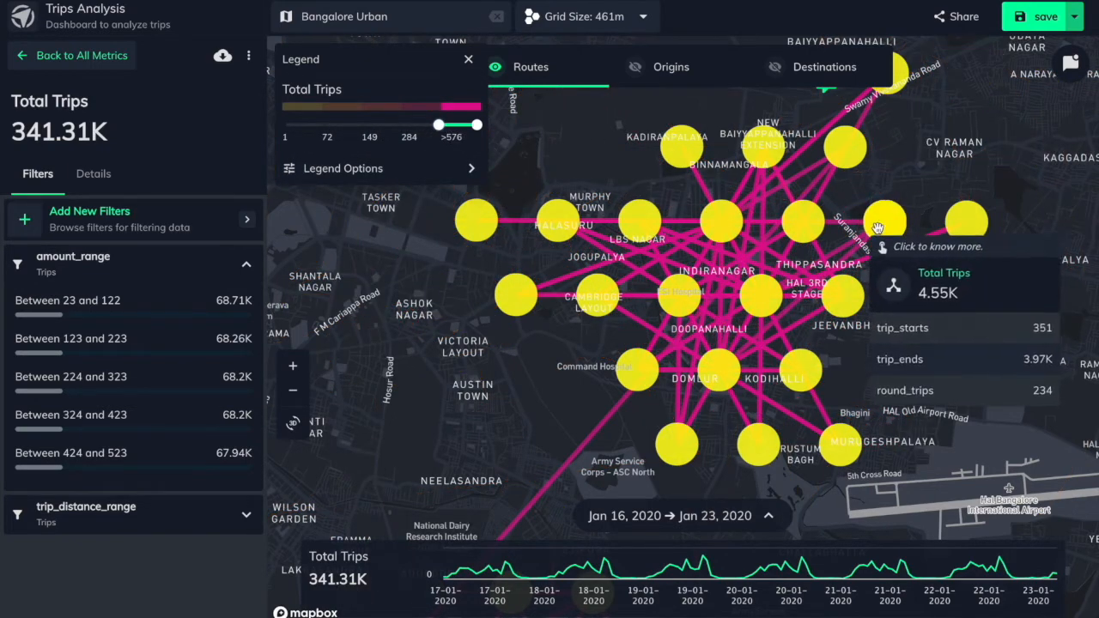
pyautogui.scroll(-2, 901, 206)
pyautogui.scroll(-4, 900, 206)
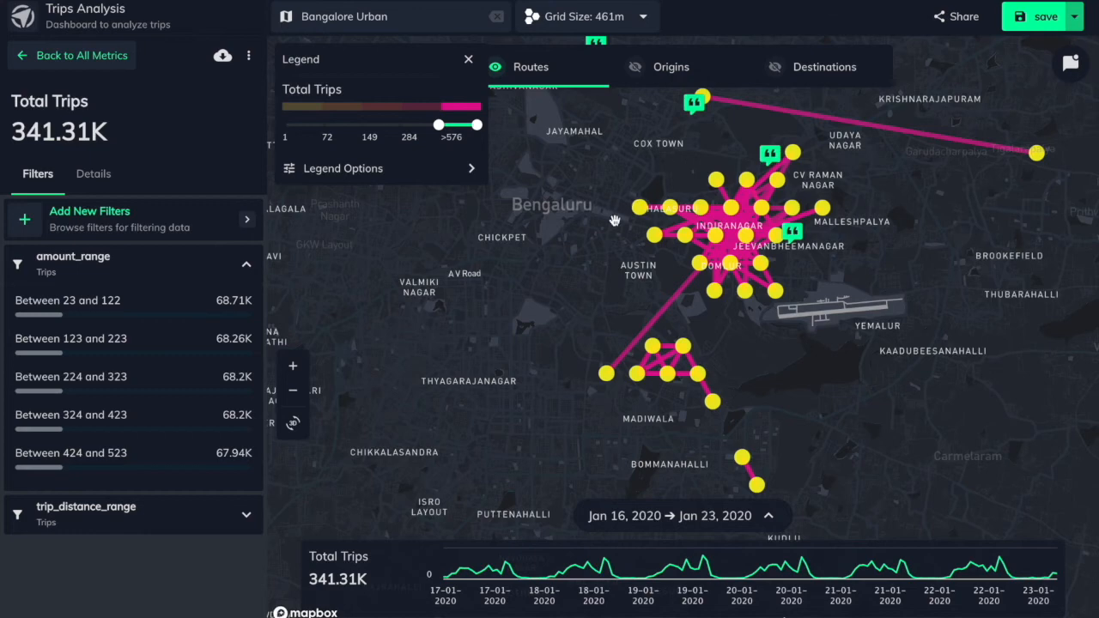
pyautogui.click(424, 165)
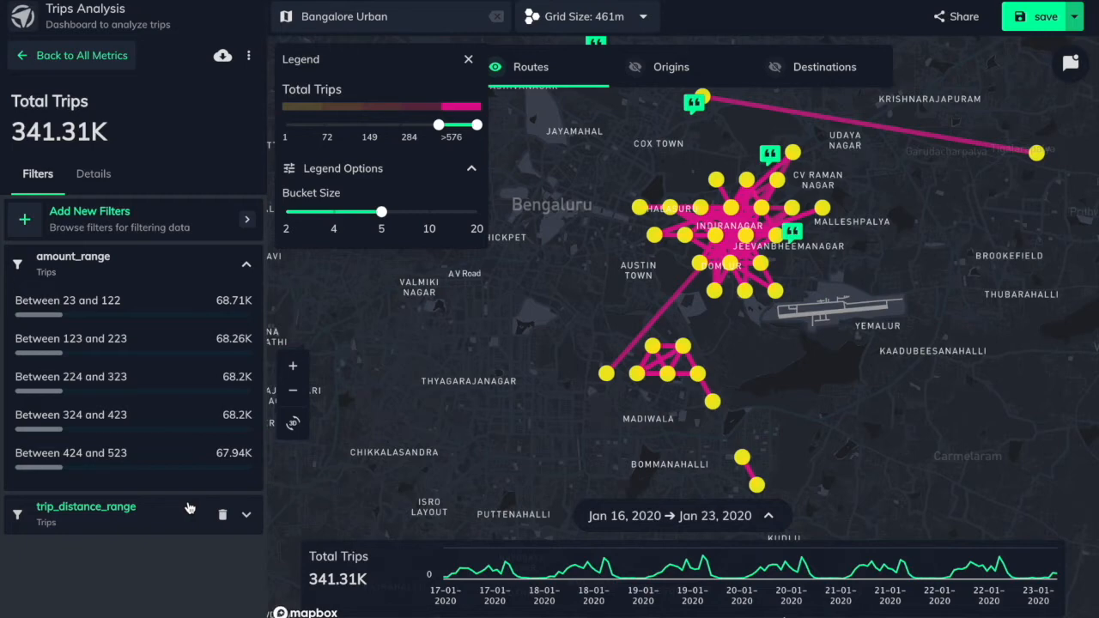
# Search the category filters for "user" and add user_age_range to the Total Trips metric
pyautogui.click(227, 222)
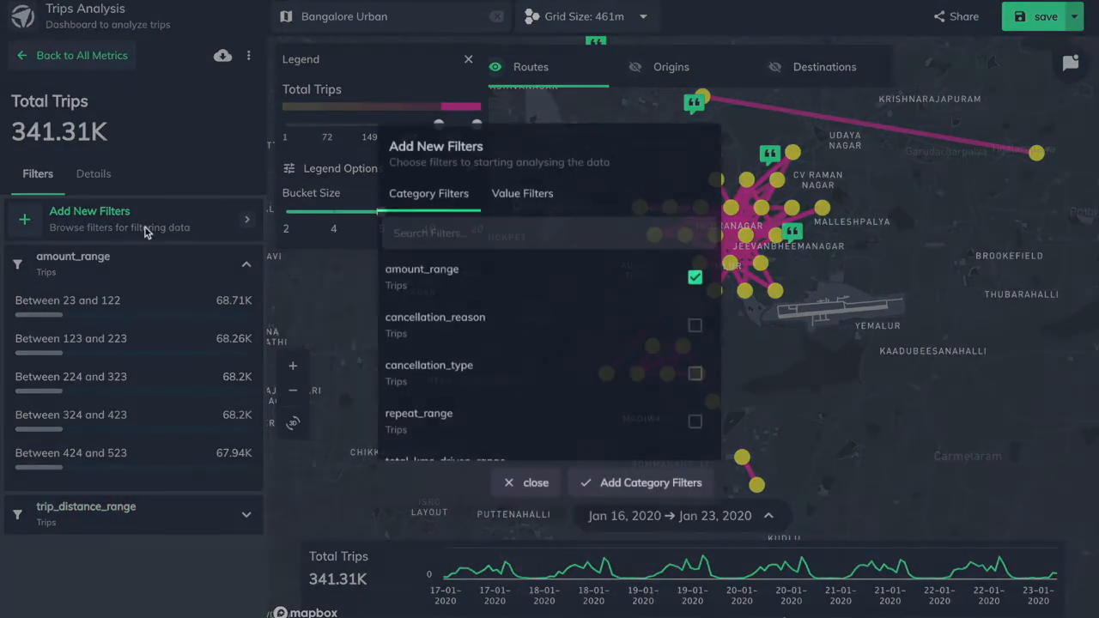
pyautogui.click(496, 237)
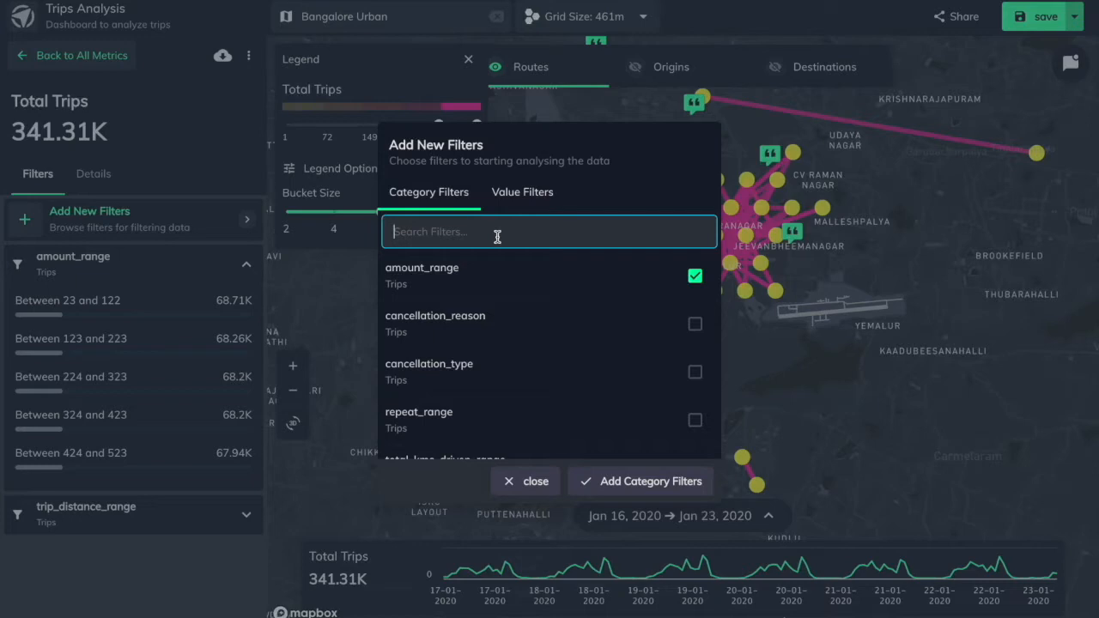
pyautogui.write('user')
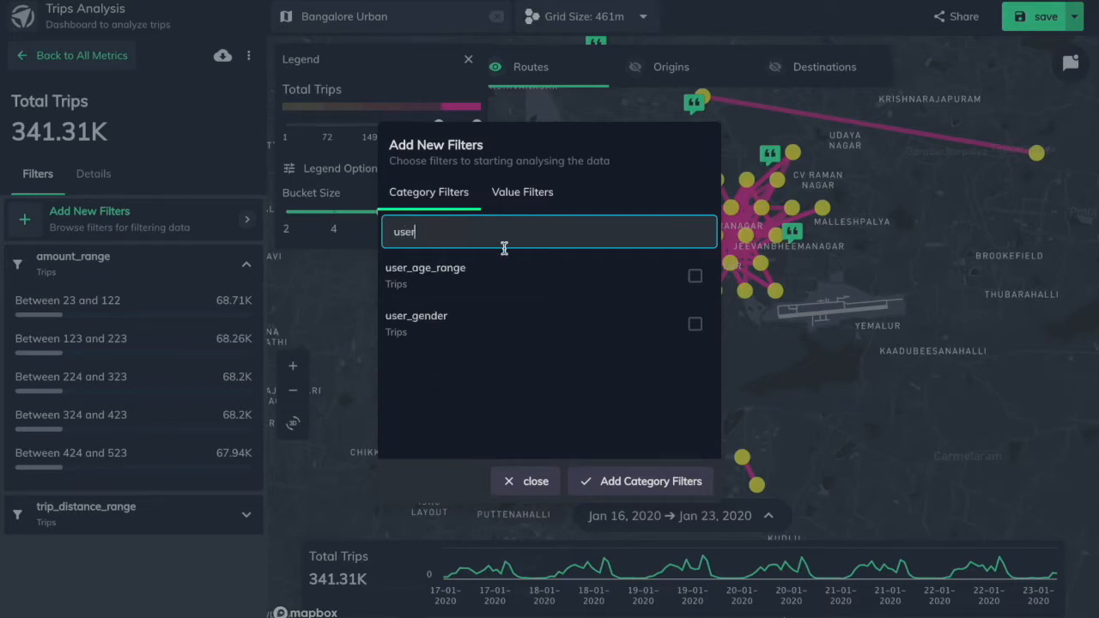
pyautogui.click(696, 283)
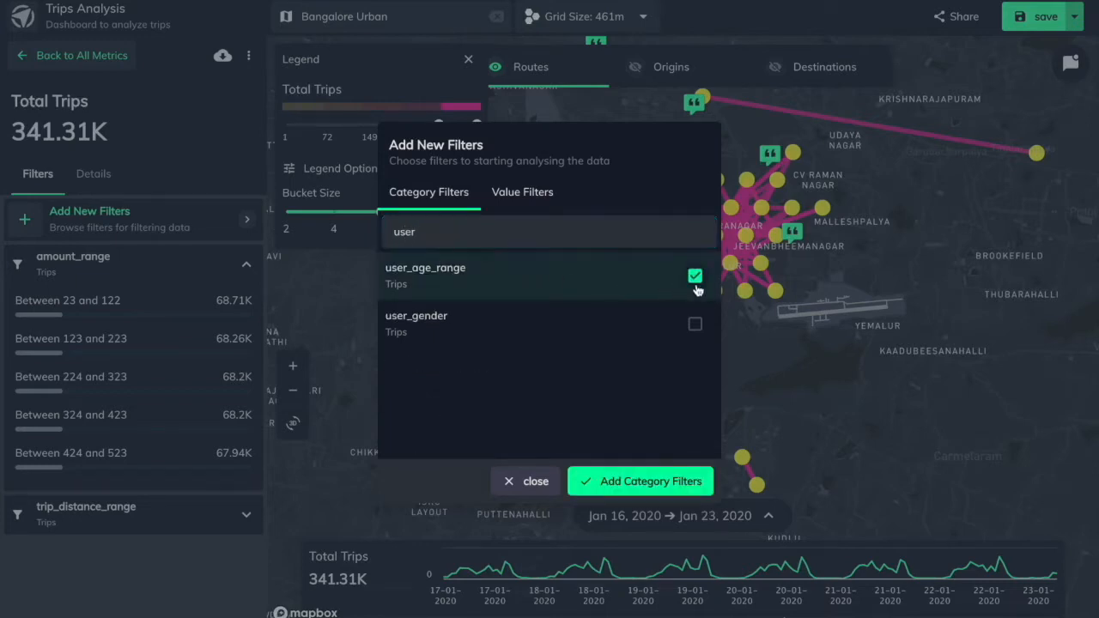
pyautogui.click(635, 485)
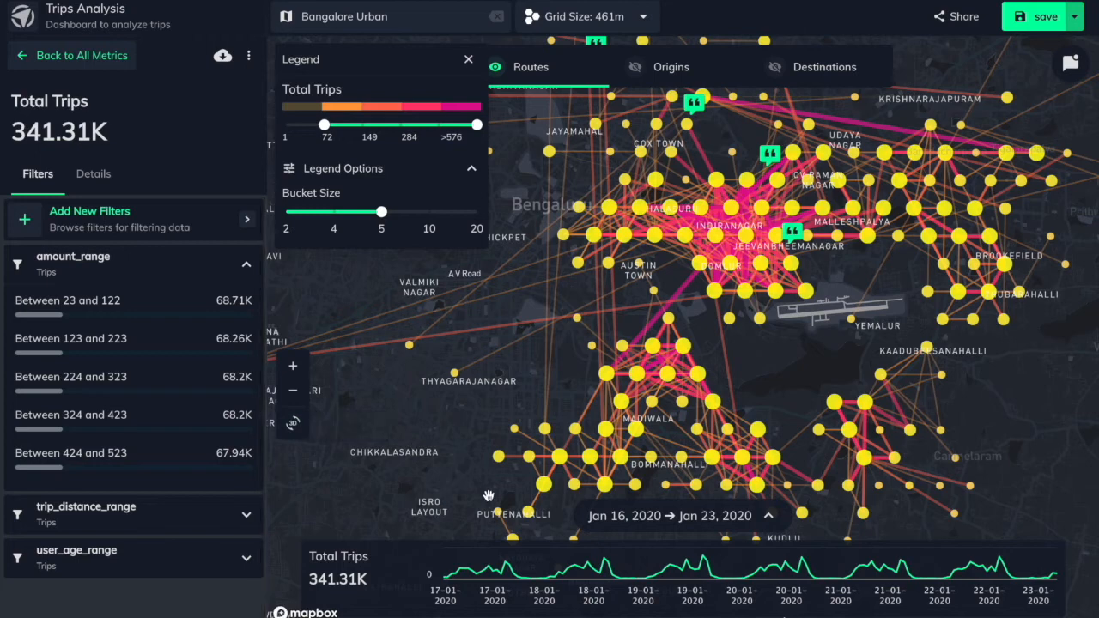
# Expand the Total Trips time series and apply the custom time range Jan 16 2020 to Jan 23 2020
pyautogui.click(681, 525)
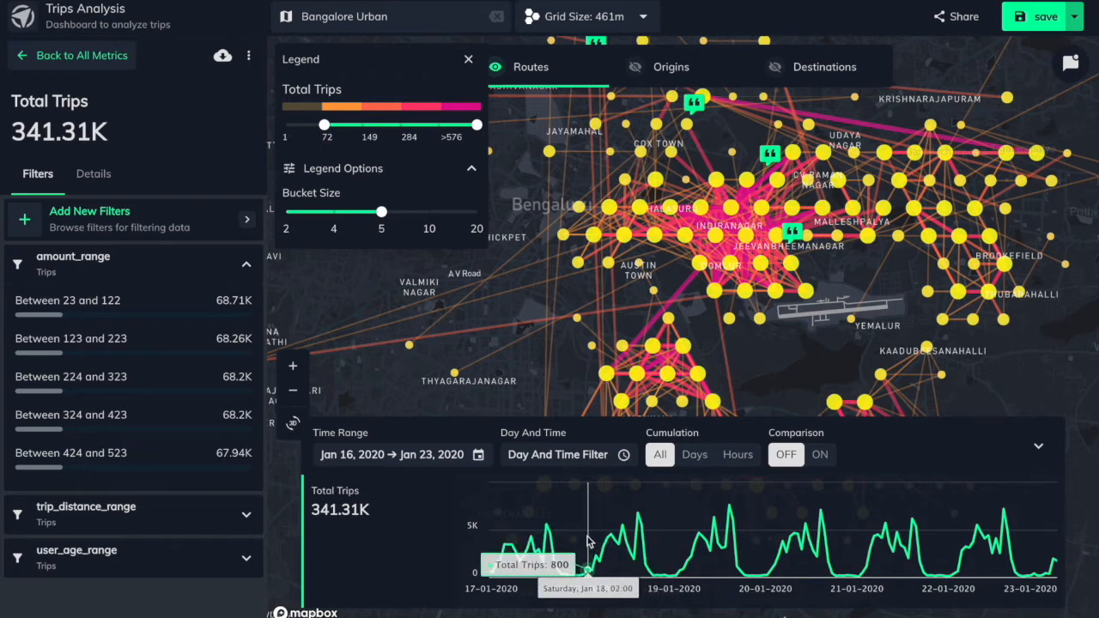
pyautogui.click(406, 455)
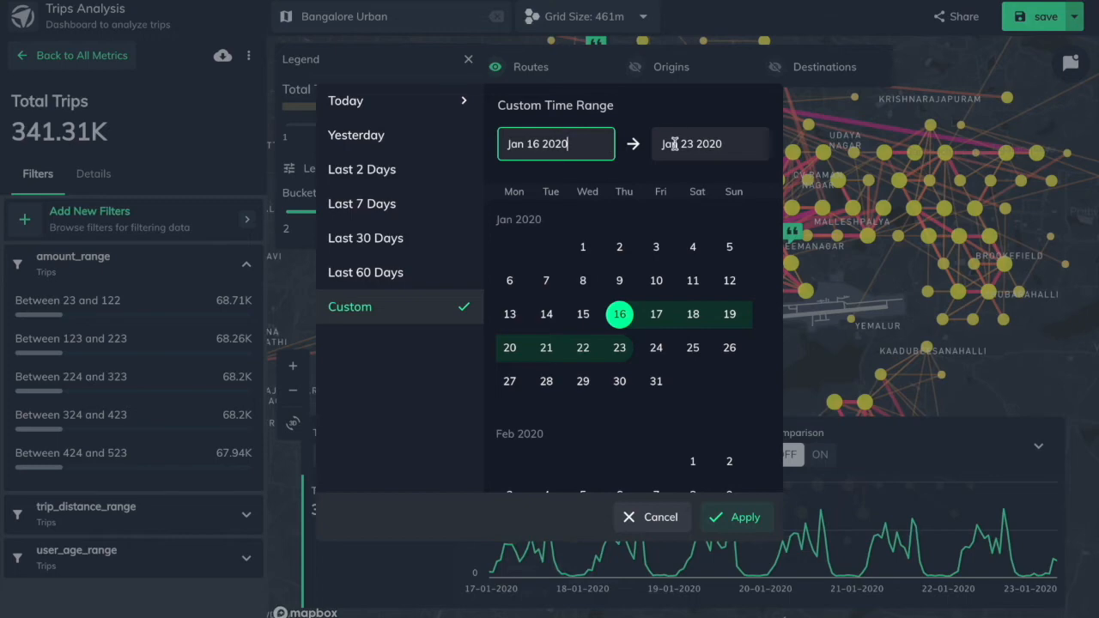
pyautogui.click(743, 517)
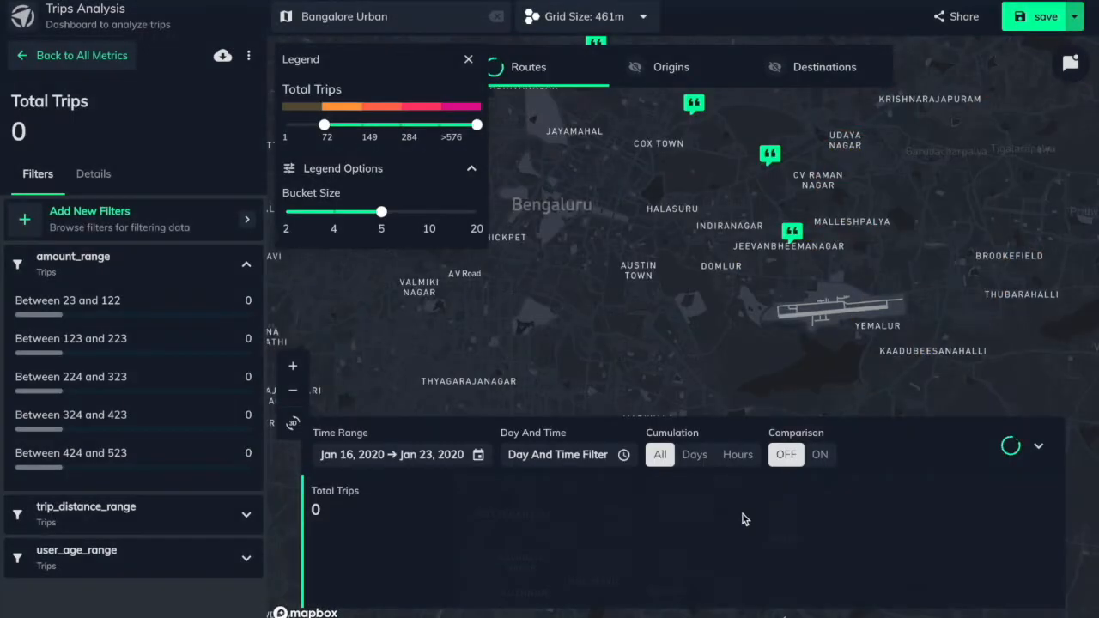
pyautogui.click(479, 456)
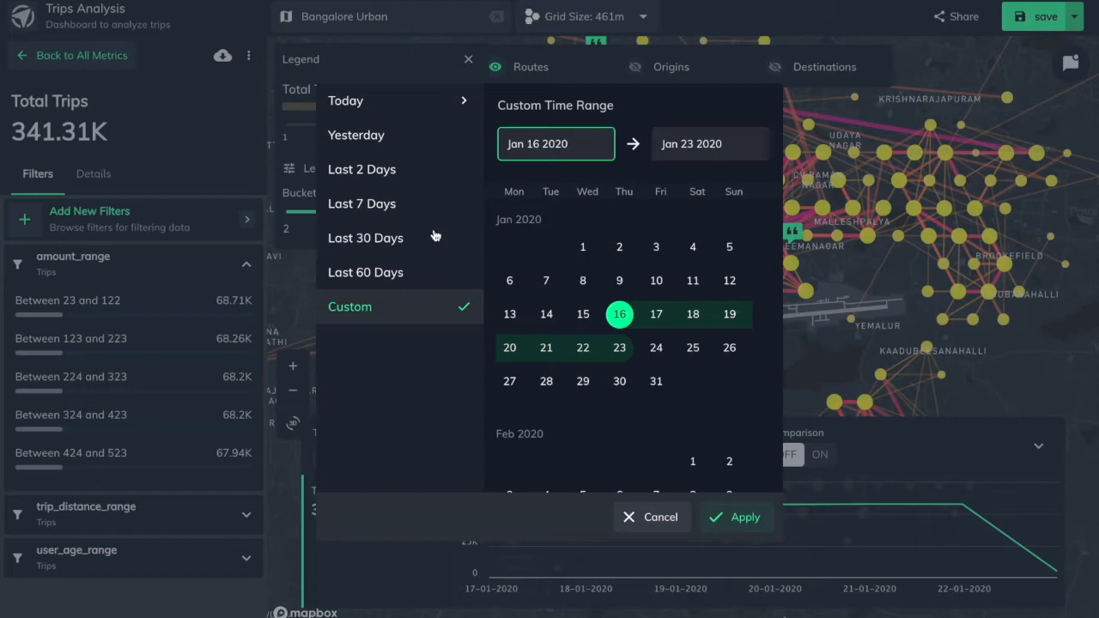
pyautogui.click(735, 517)
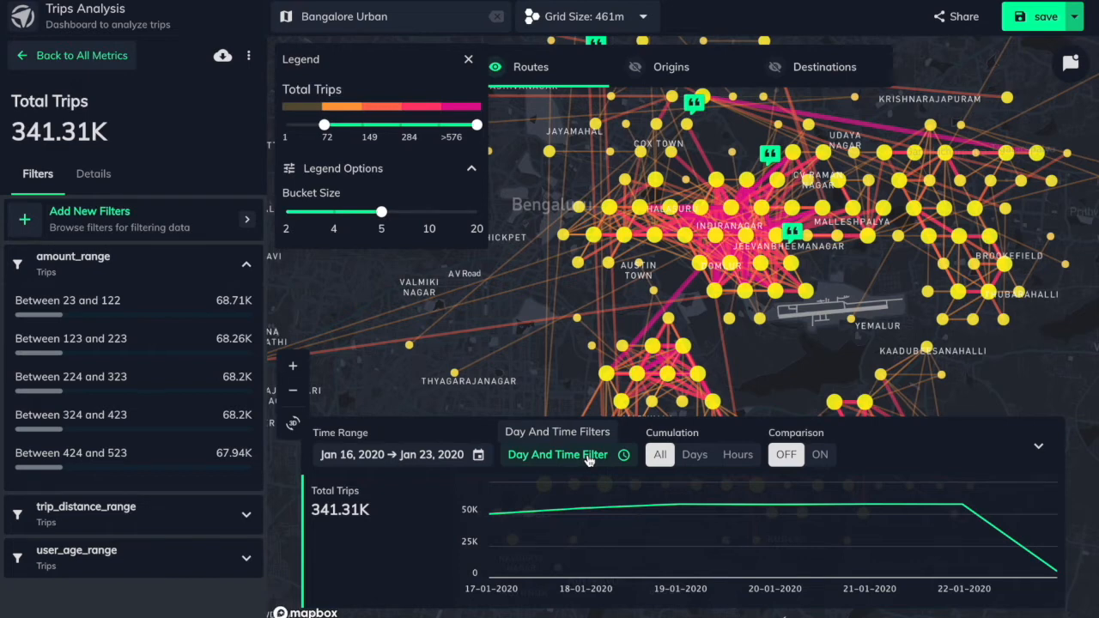
# Try to filter Total Trips to Mondays during the four morning hours from 06:00 to 10:00
pyautogui.click(588, 456)
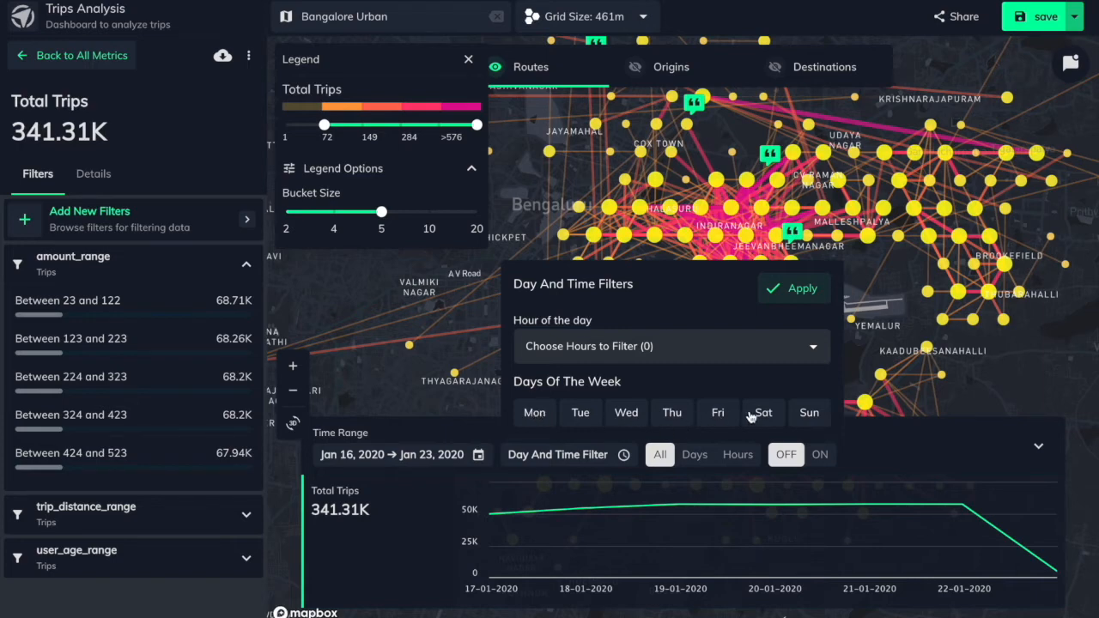
pyautogui.click(541, 412)
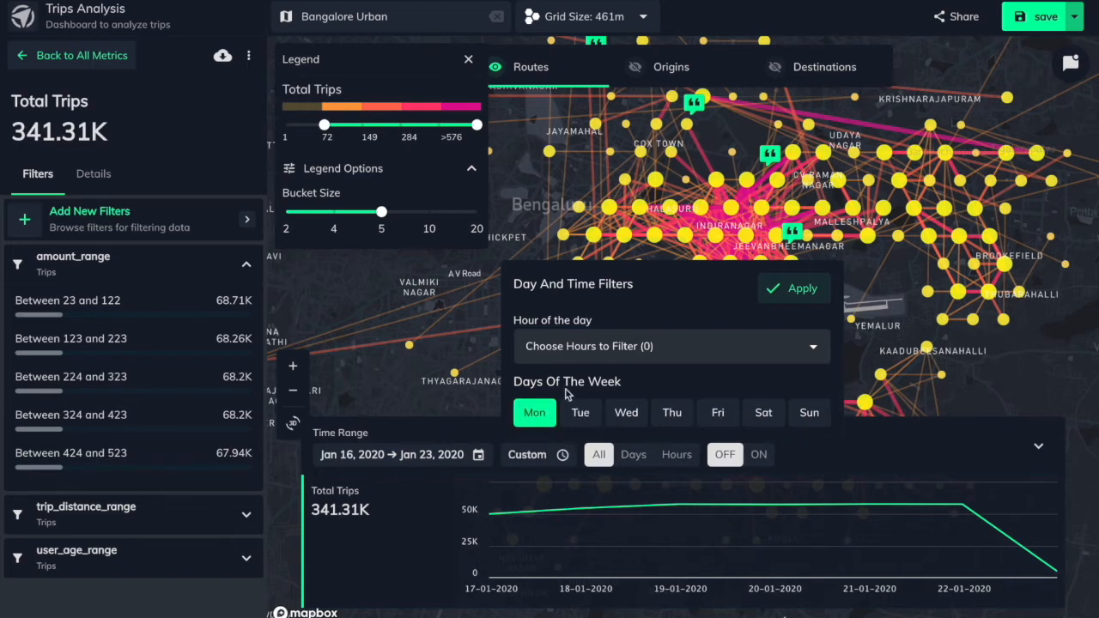
pyautogui.click(605, 349)
pyautogui.scroll(-3, 734, 230)
pyautogui.scroll(-1, 735, 231)
pyautogui.scroll(1, 725, 224)
pyautogui.click(637, 168)
pyautogui.click(638, 196)
pyautogui.click(641, 218)
pyautogui.click(640, 243)
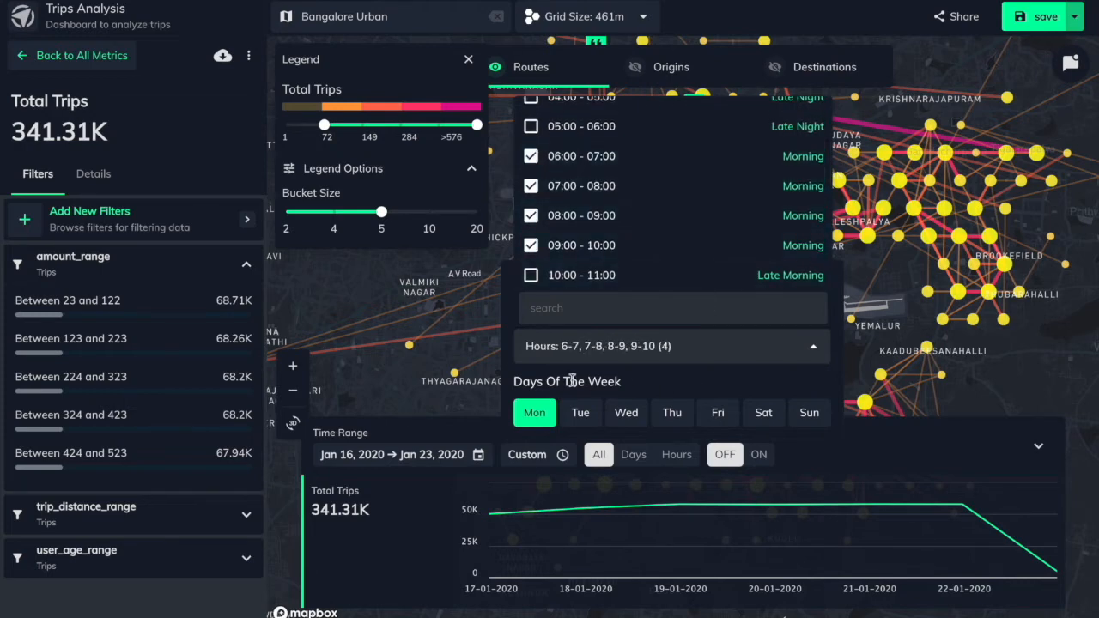
pyautogui.rightClick(485, 375)
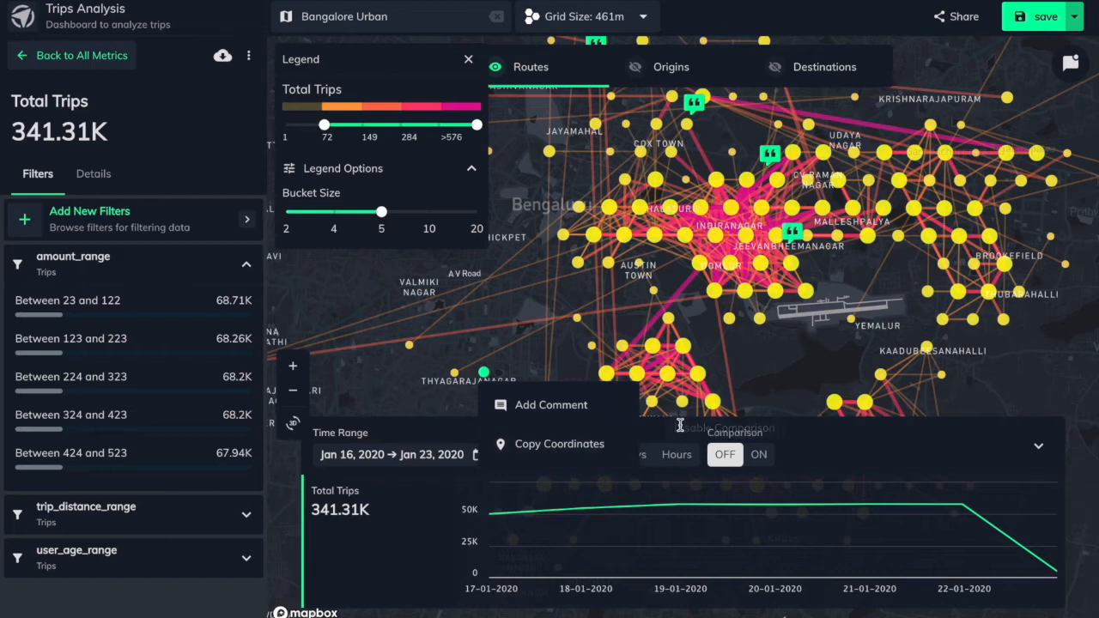
pyautogui.click(796, 286)
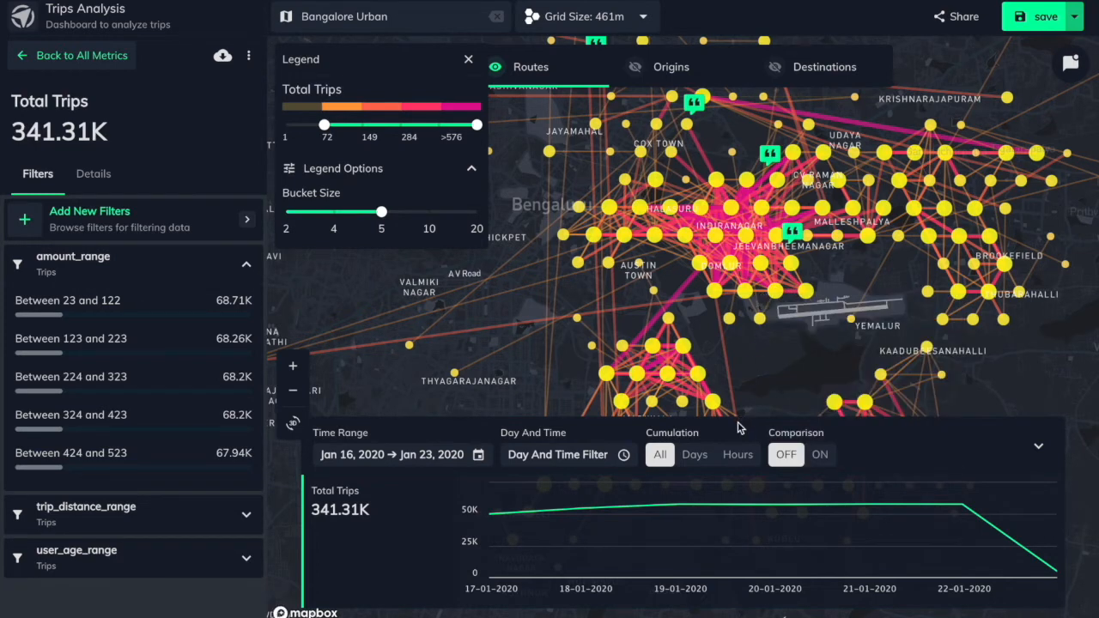
# Cumulate the Total Trips chart by days of the week and inspect the Sunday, Tuesday and Thursday bars
pyautogui.click(695, 454)
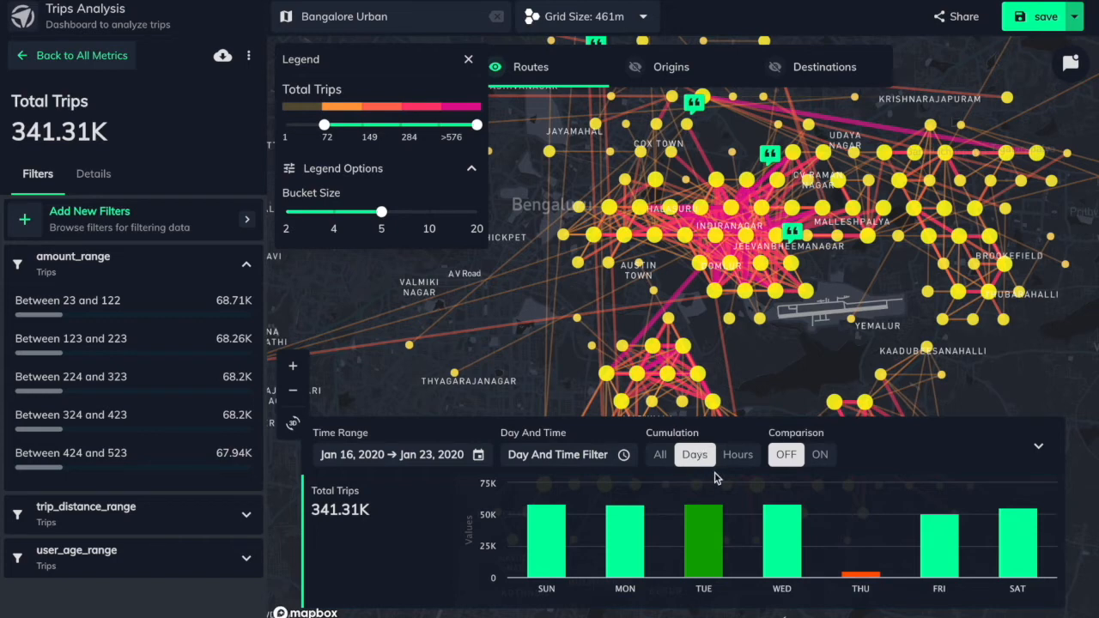
pyautogui.moveTo(554, 524)
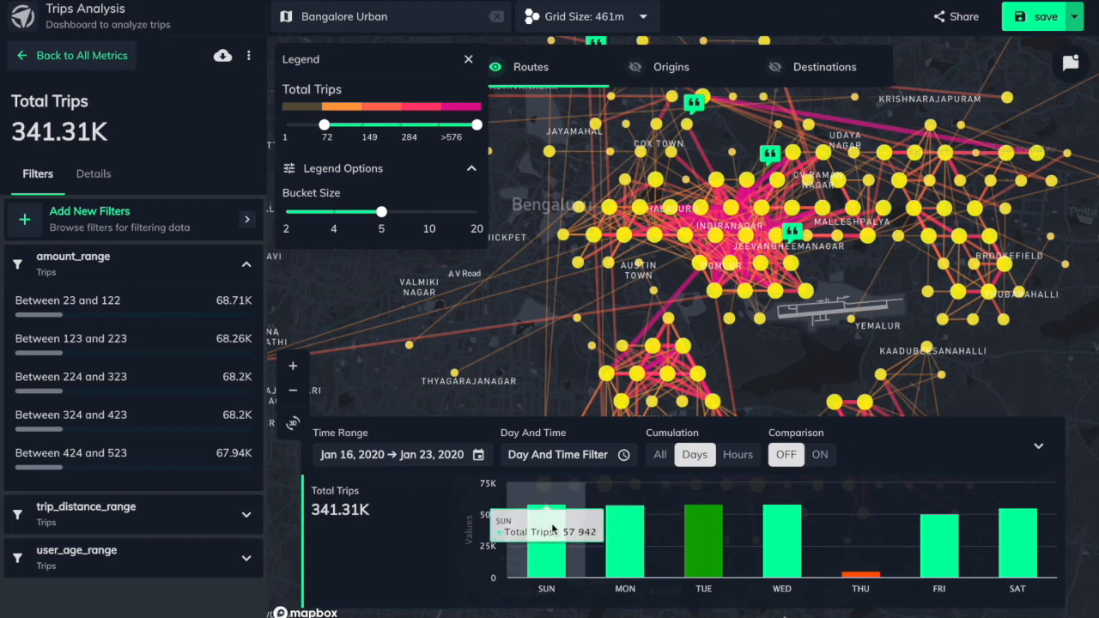
pyautogui.moveTo(711, 560)
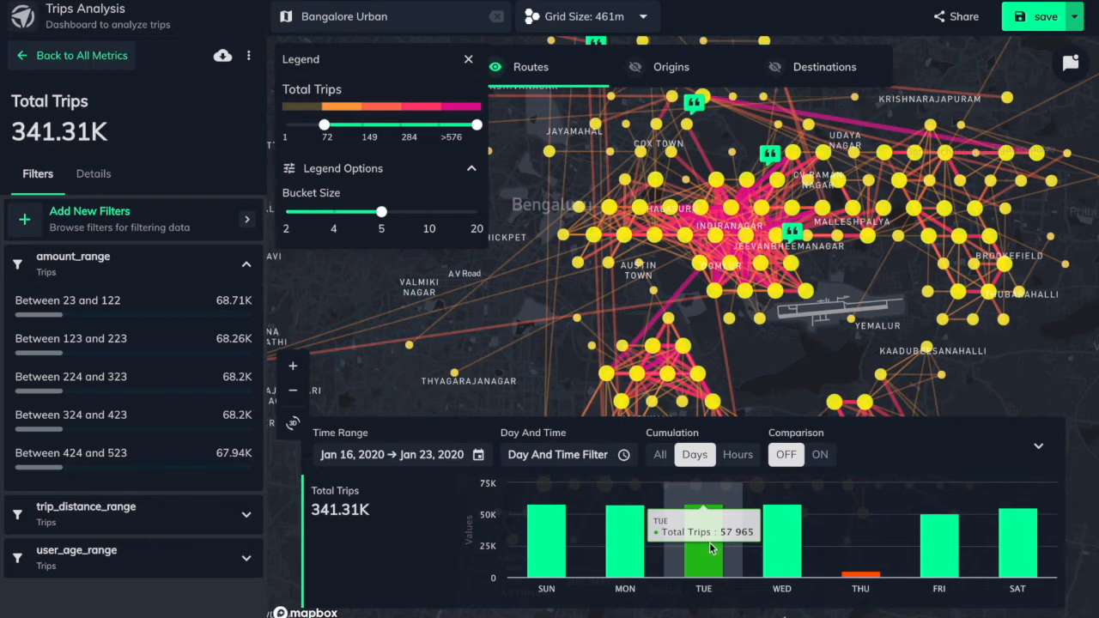
pyautogui.moveTo(863, 580)
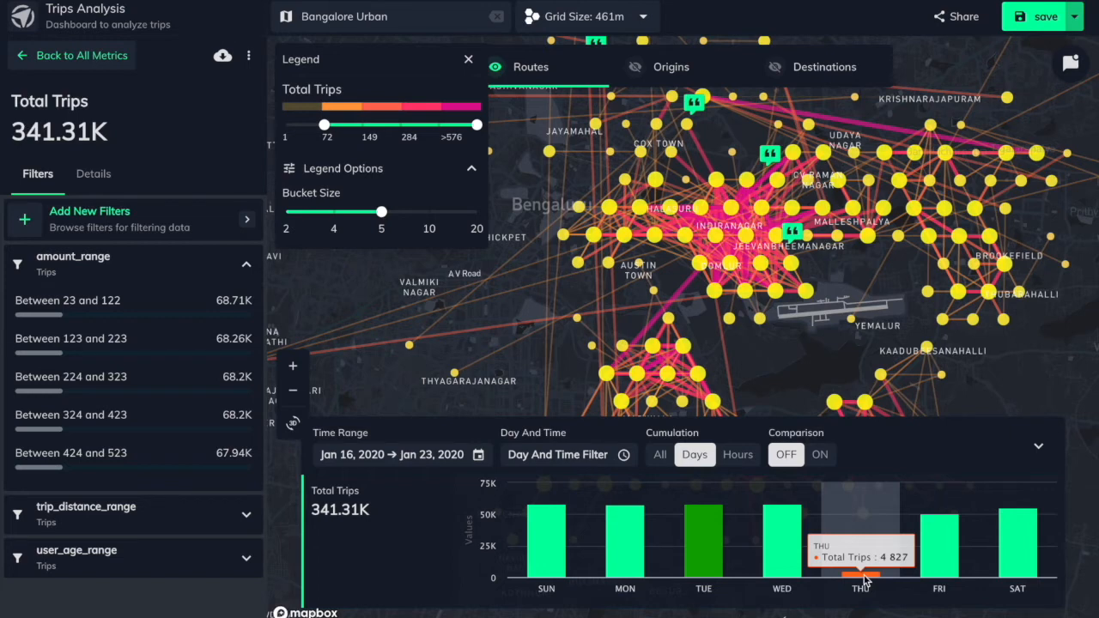
# Cumulate the Total Trips chart by hours of the day, inspect the 15 hour bar and collapse the time series
pyautogui.click(739, 454)
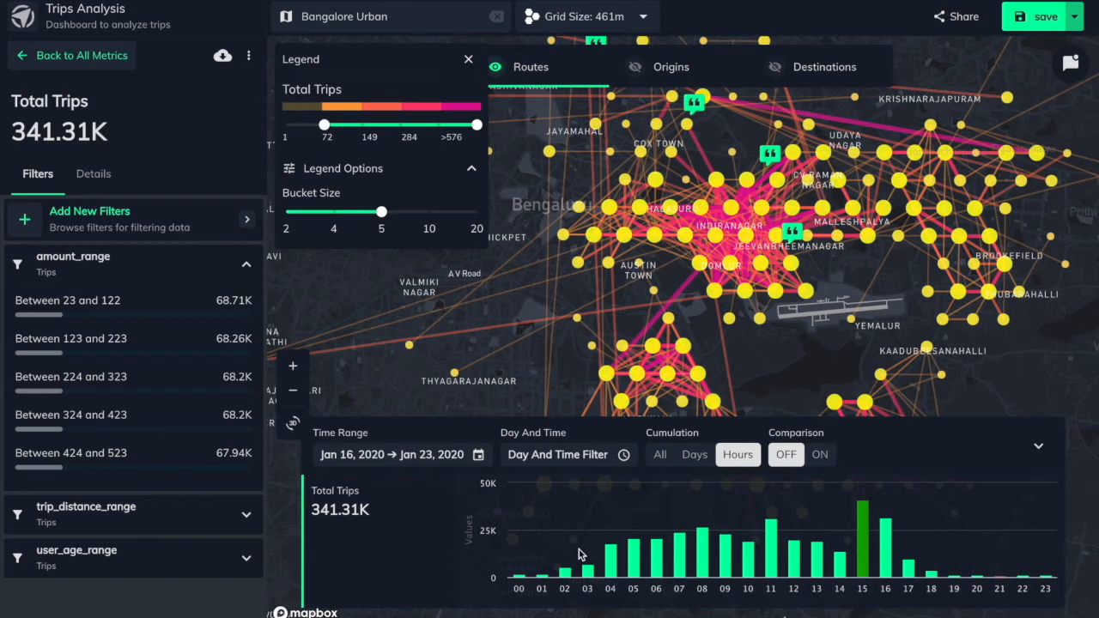
pyautogui.moveTo(862, 551)
pyautogui.click(1037, 446)
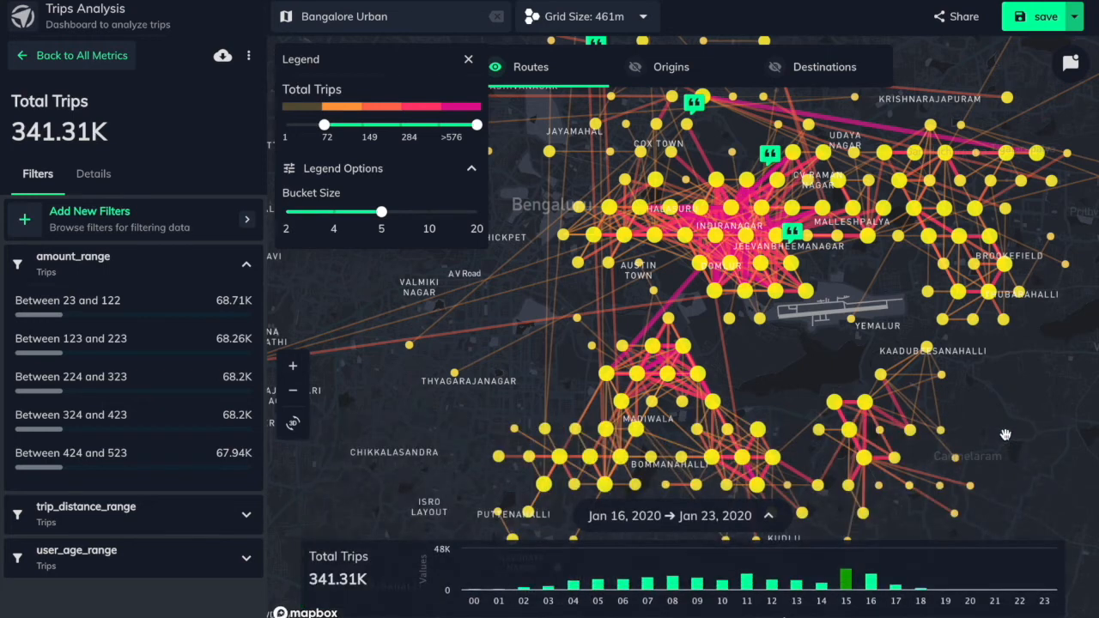
# Restrict the routes to the highest Total Trips legend bucket, >576, and inspect the long route running southwest from Domlur
pyautogui.moveTo(324, 125); pyautogui.dragTo(439, 125)
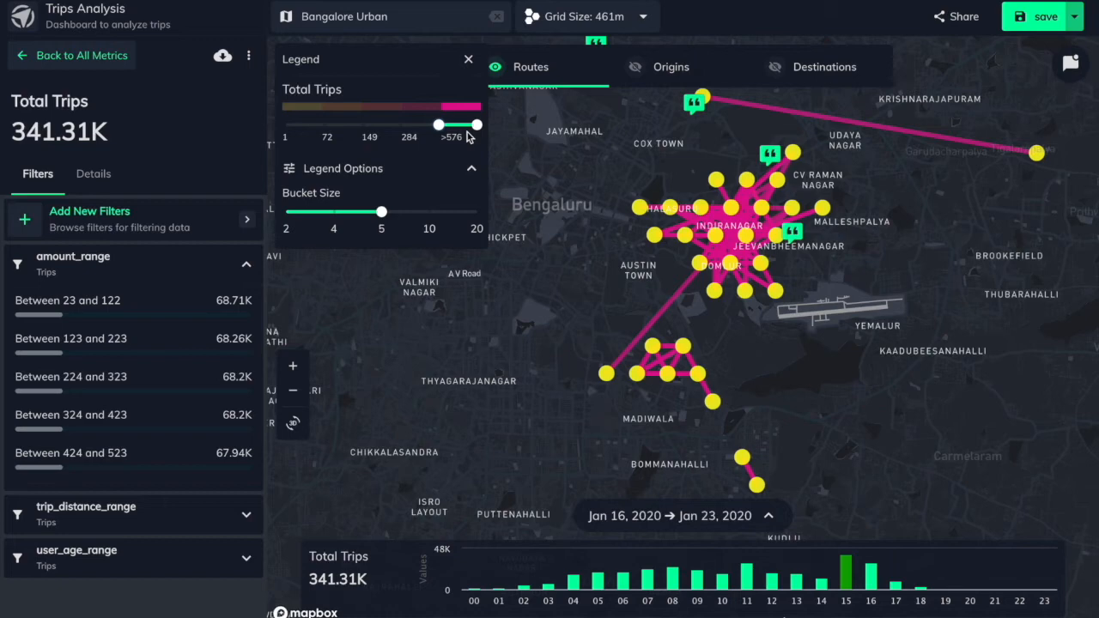
pyautogui.scroll(2, 689, 290)
pyautogui.scroll(1, 689, 290)
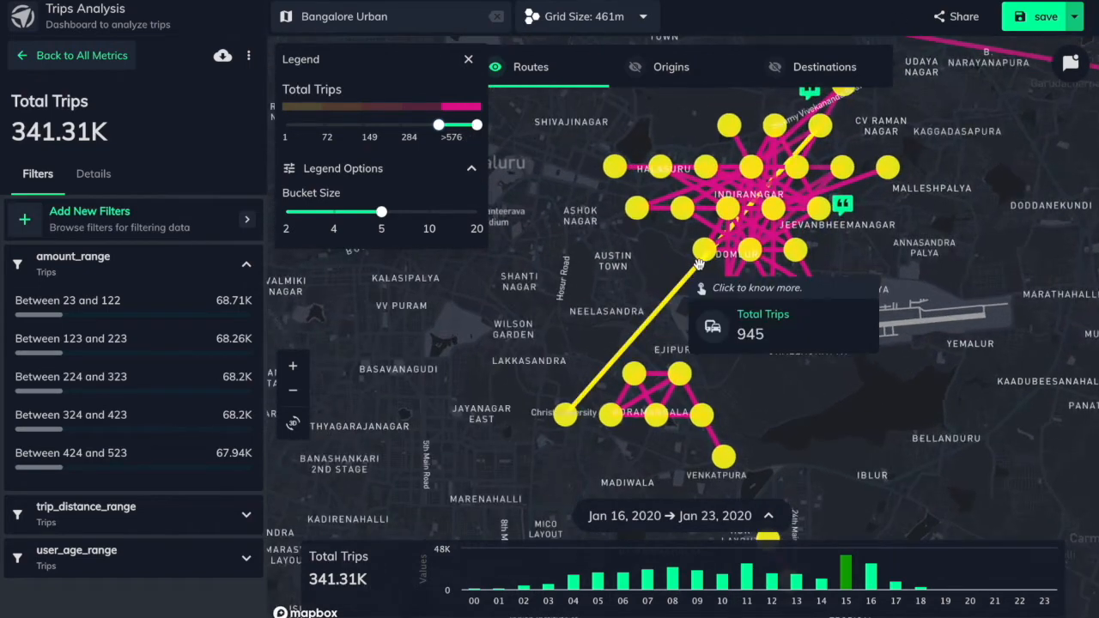
# Show the entities of the node east of Ashok Nagar and view its Trip Ends and Round Trips lists
pyautogui.click(632, 212)
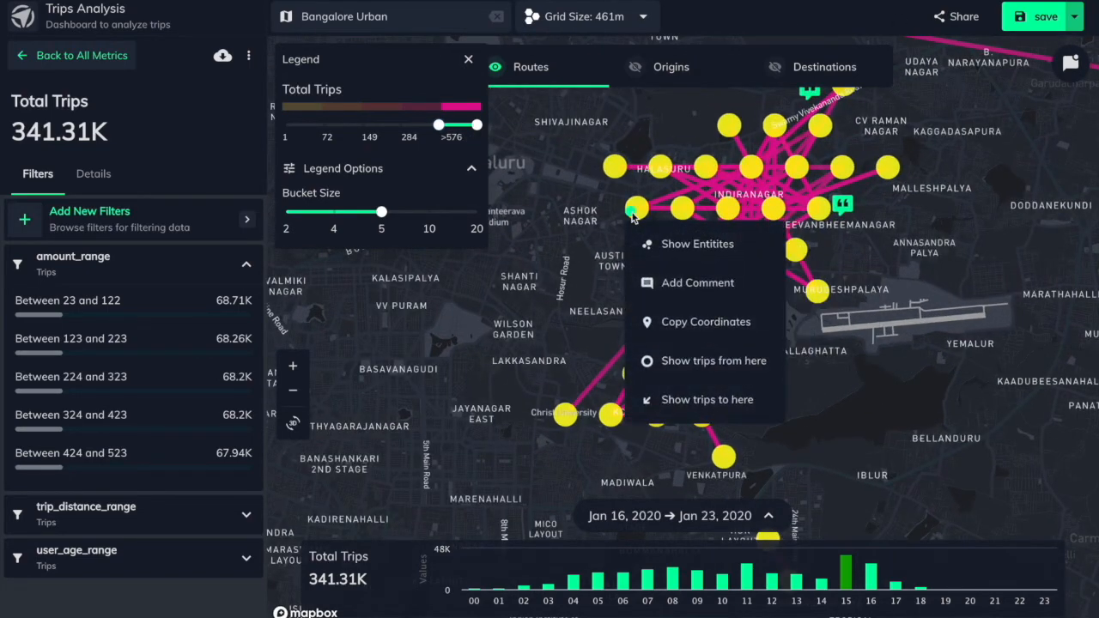
pyautogui.click(678, 247)
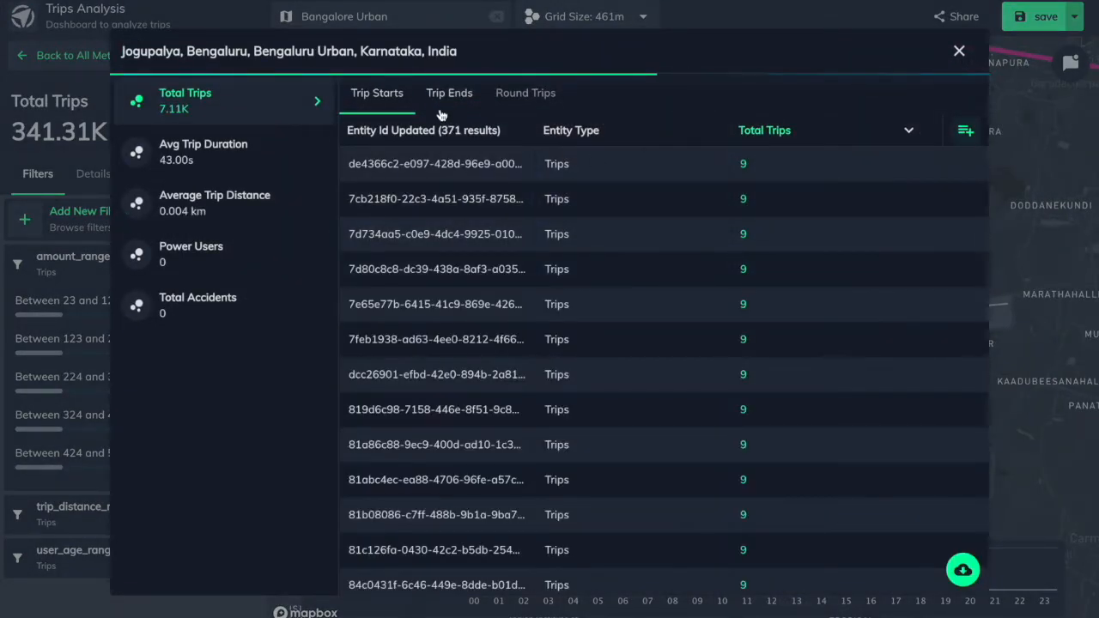
pyautogui.click(442, 95)
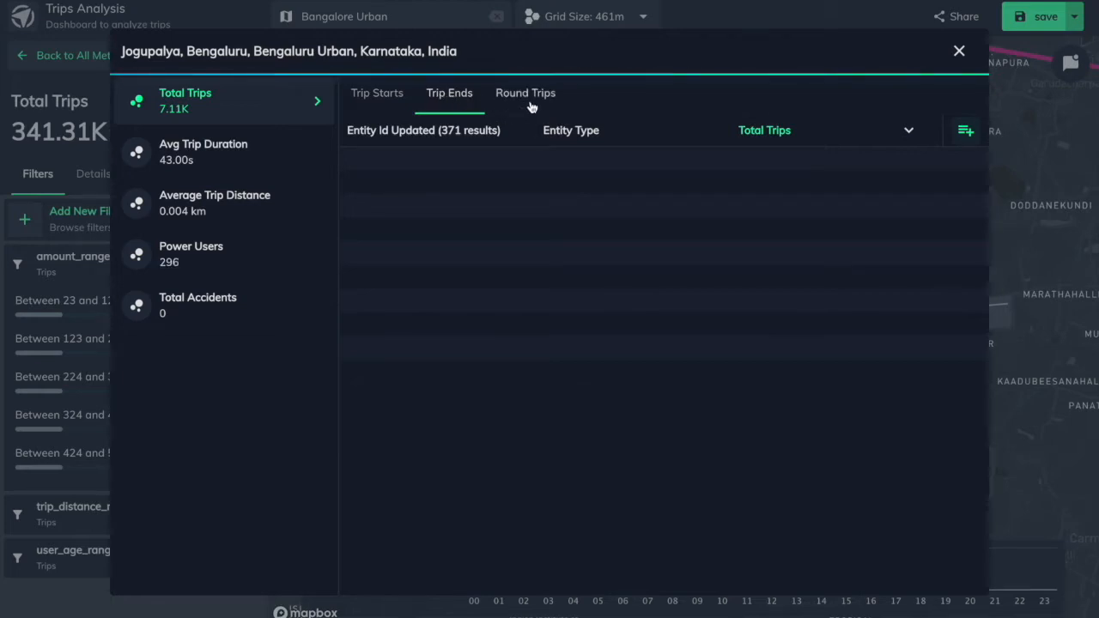
pyautogui.click(527, 96)
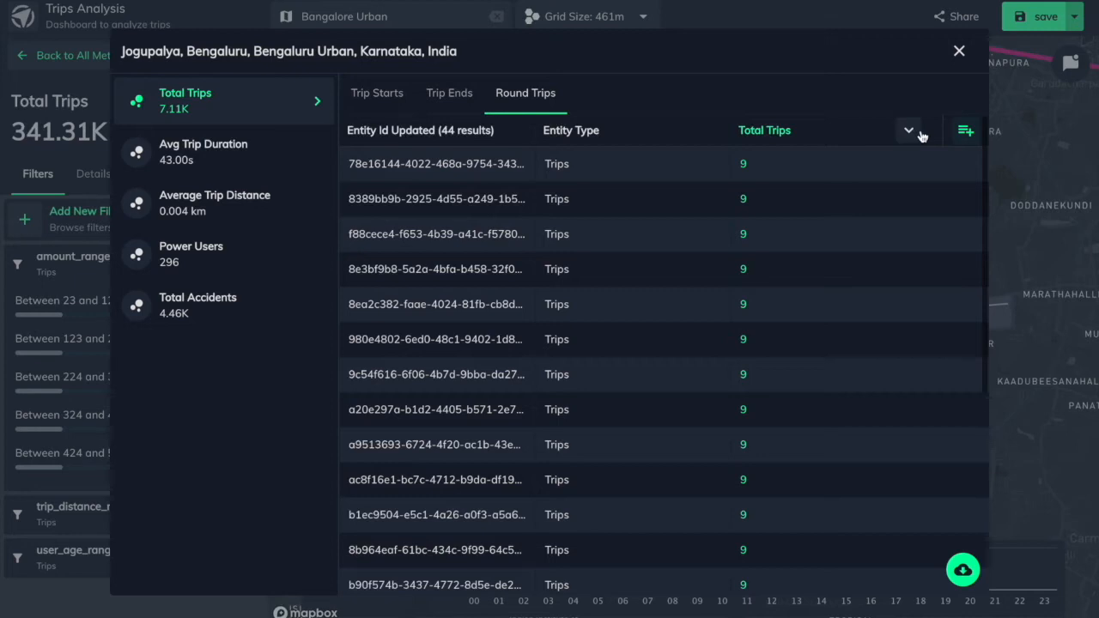
# Search the available columns for "user" and add the user_id column to the Round Trips entity list
pyautogui.click(971, 131)
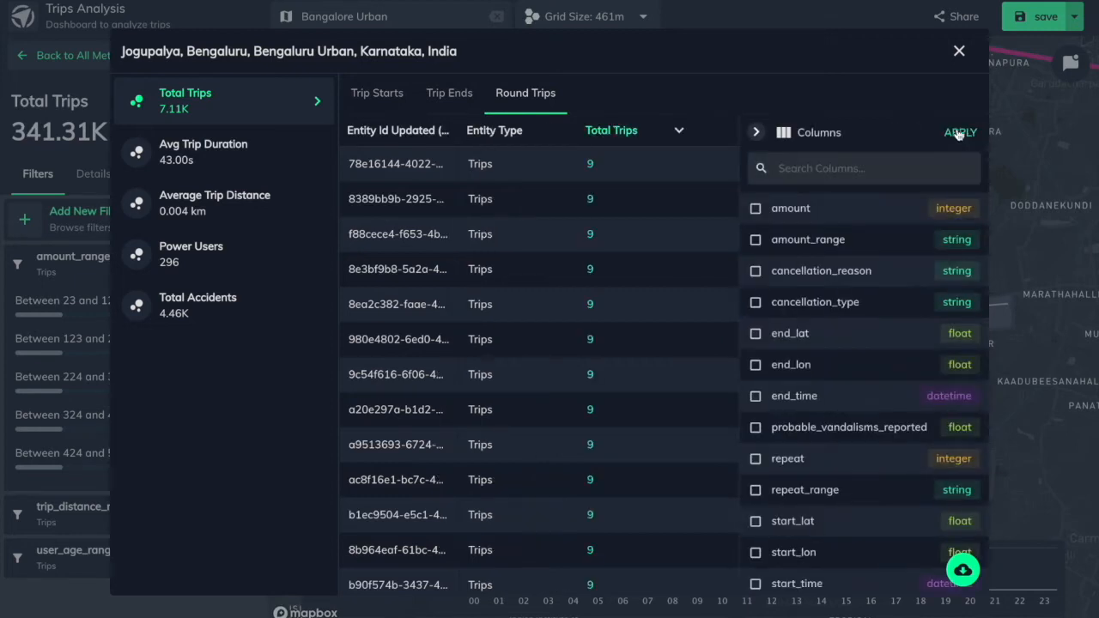
pyautogui.click(879, 163)
pyautogui.write('user')
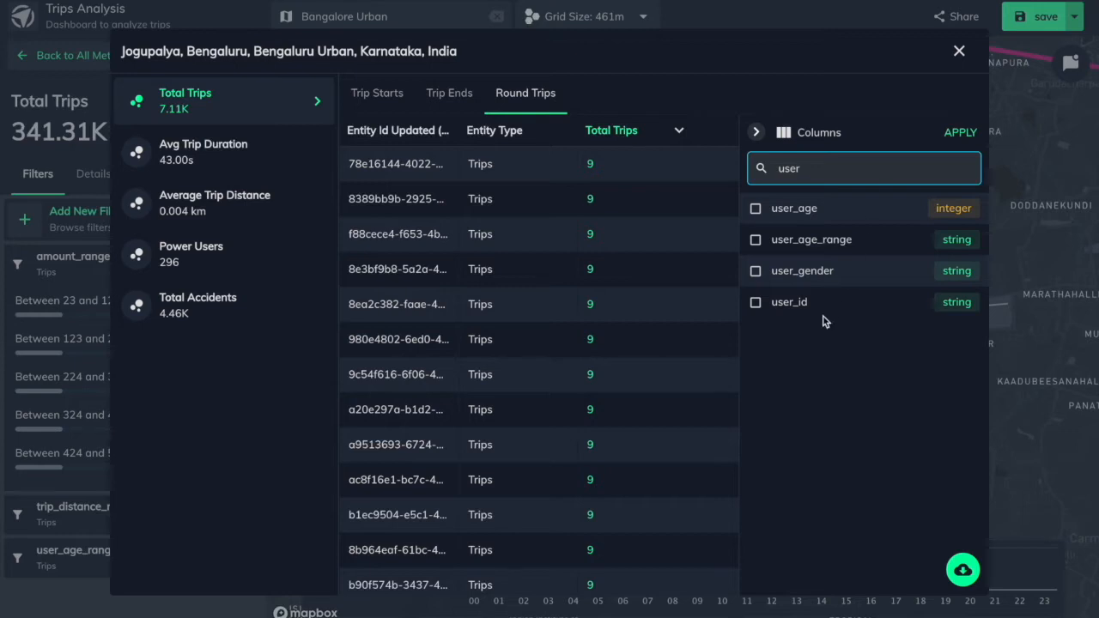
pyautogui.click(792, 309)
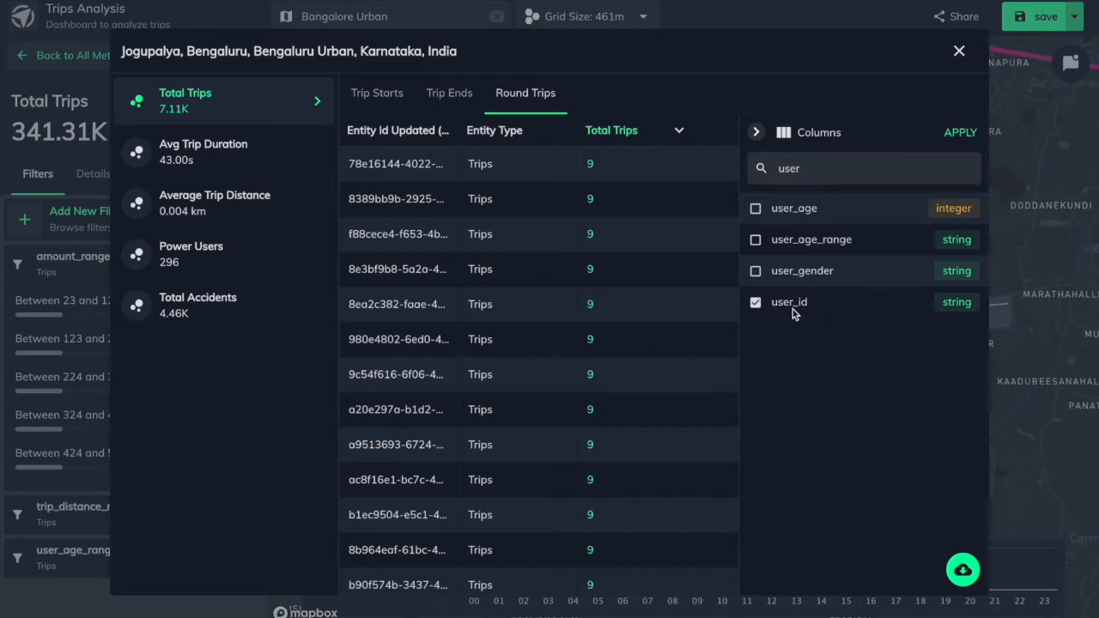
pyautogui.click(957, 136)
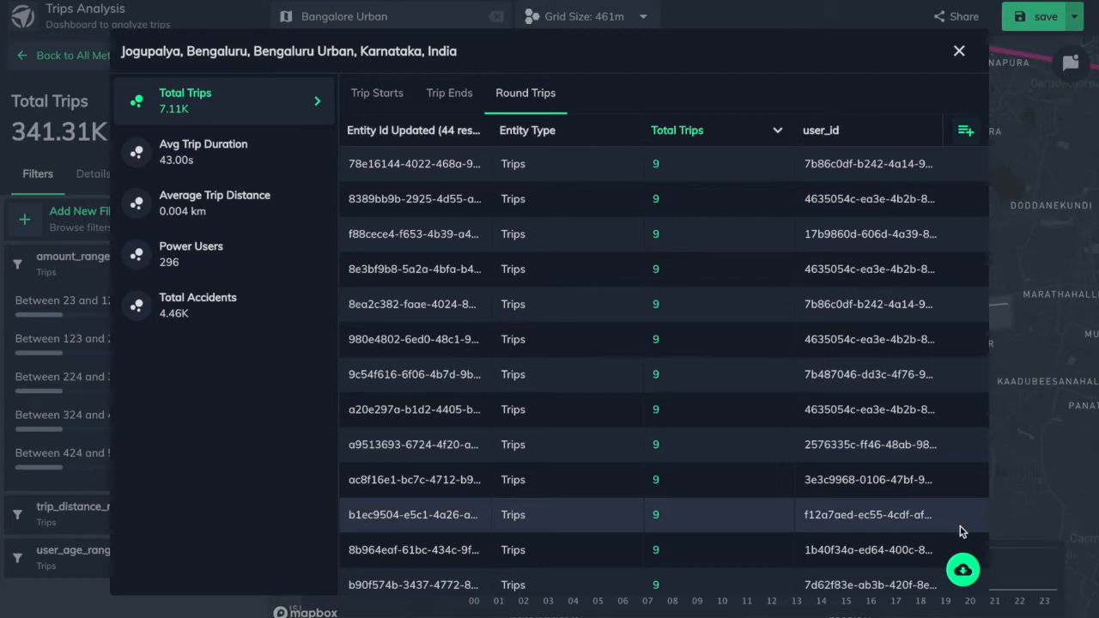
# Open the export option for the Round Trips entity list, dismiss it and close the entity list
pyautogui.click(963, 571)
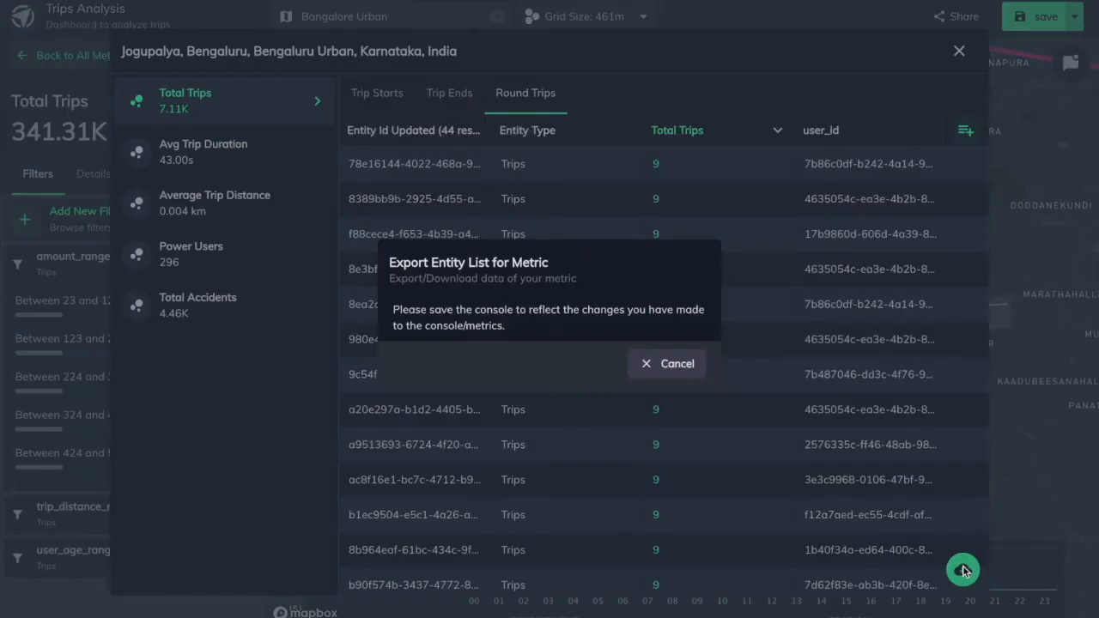
pyautogui.click(678, 365)
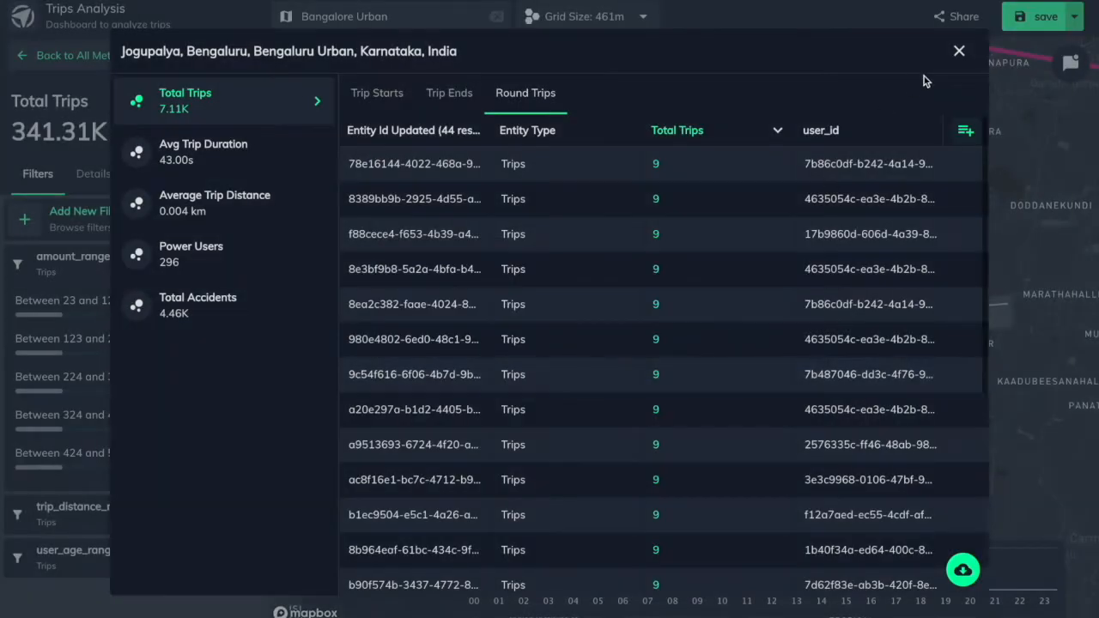
pyautogui.click(959, 53)
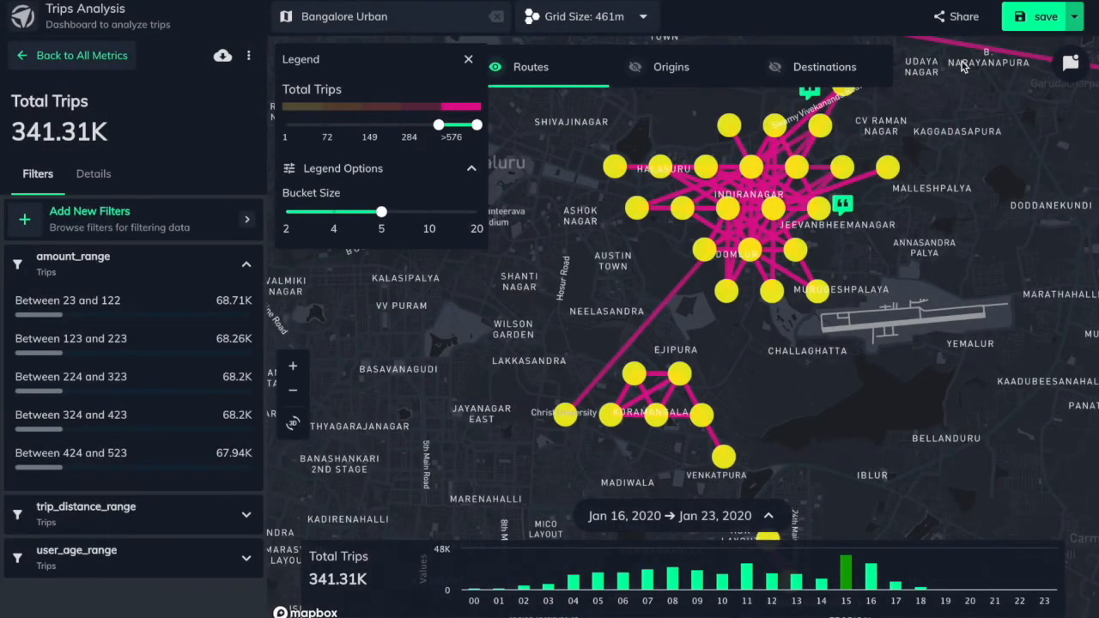
# Show the trips from the node just west of Halasuru, switch to the trips to it, and inspect the connected nodes
pyautogui.rightClick(613, 166)
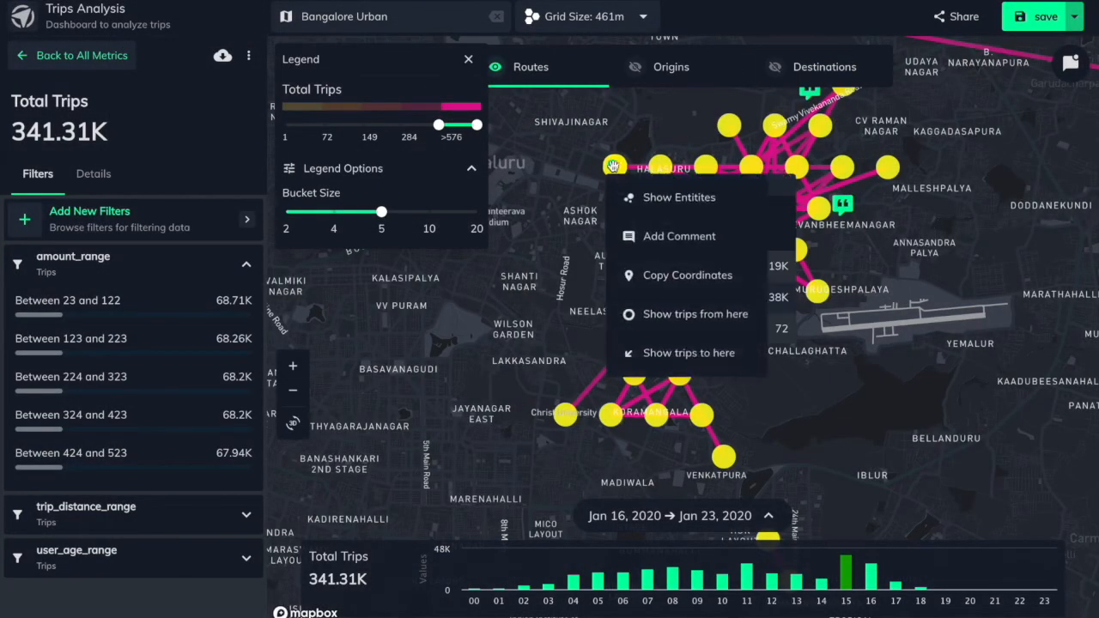
pyautogui.click(657, 316)
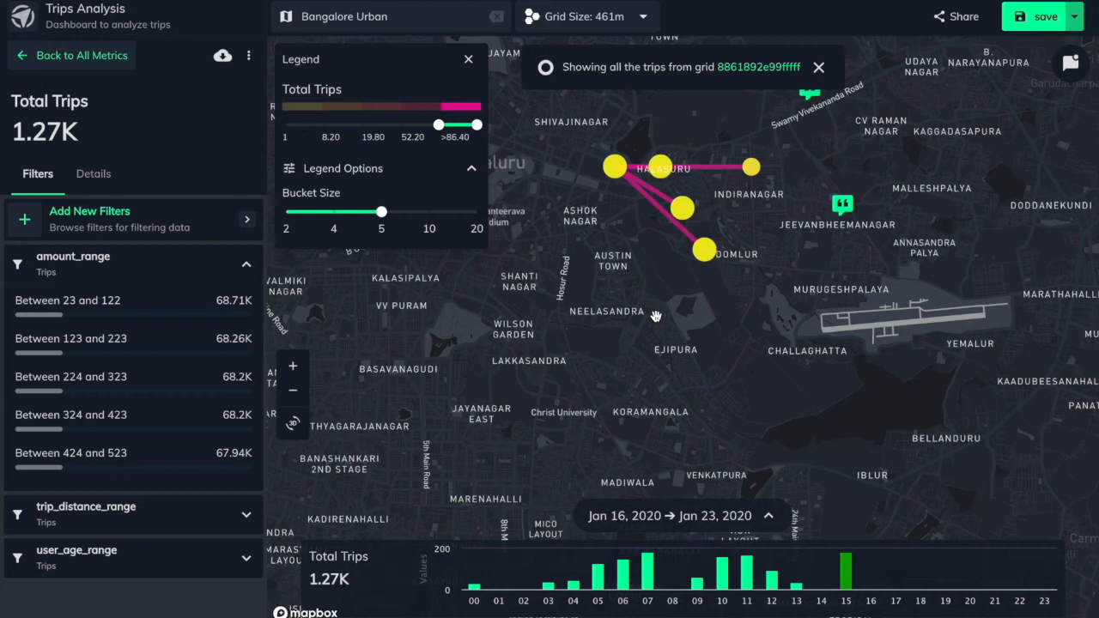
pyautogui.rightClick(613, 166)
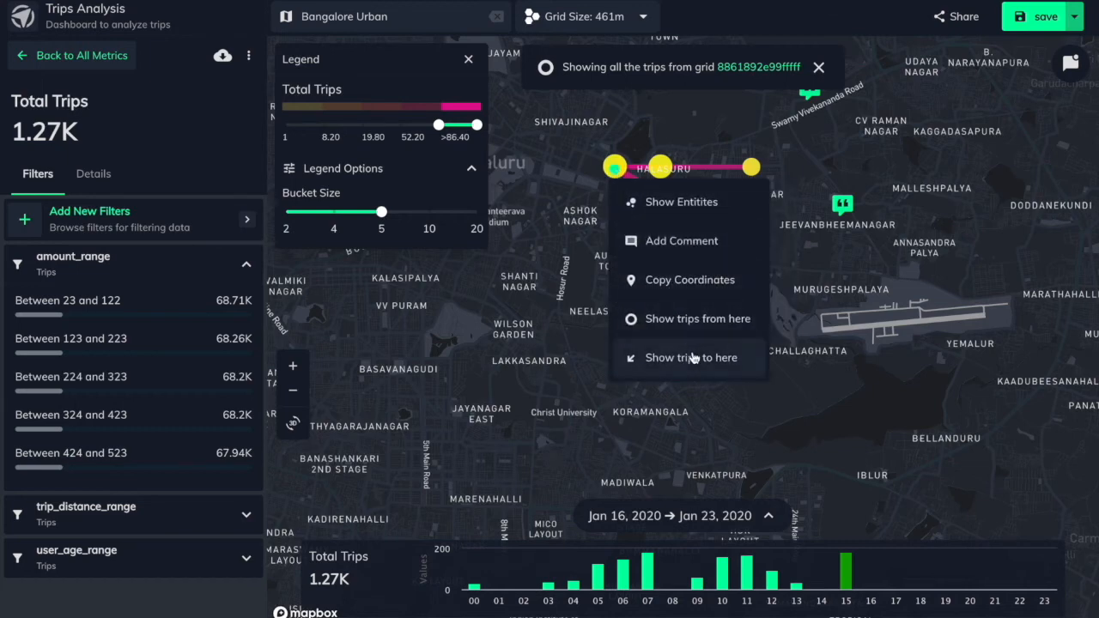
pyautogui.click(692, 357)
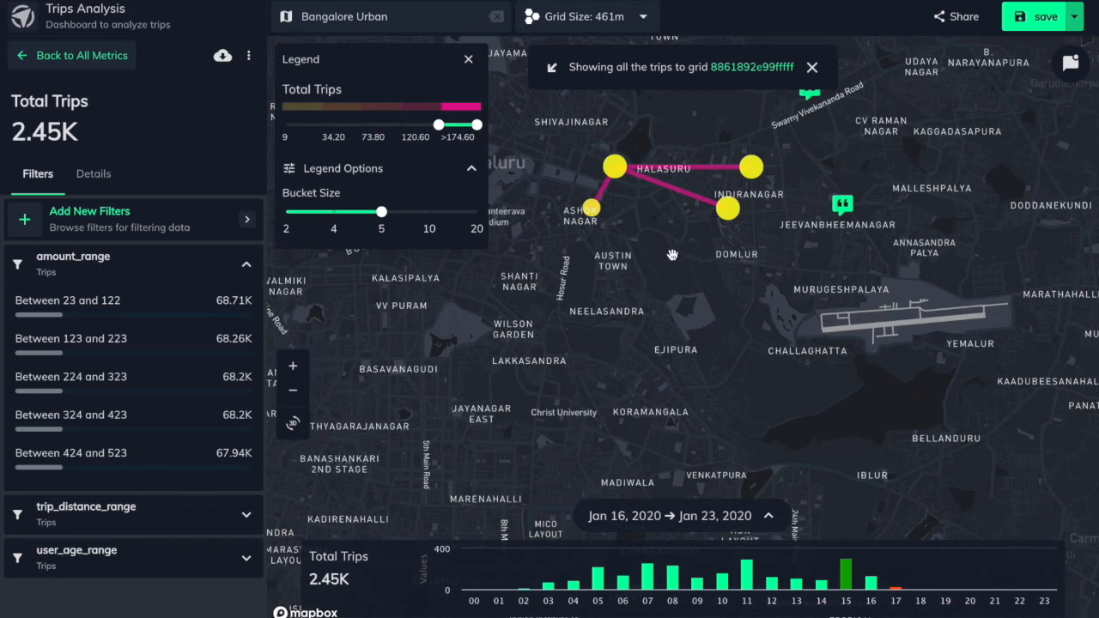
pyautogui.scroll(2, 665, 227)
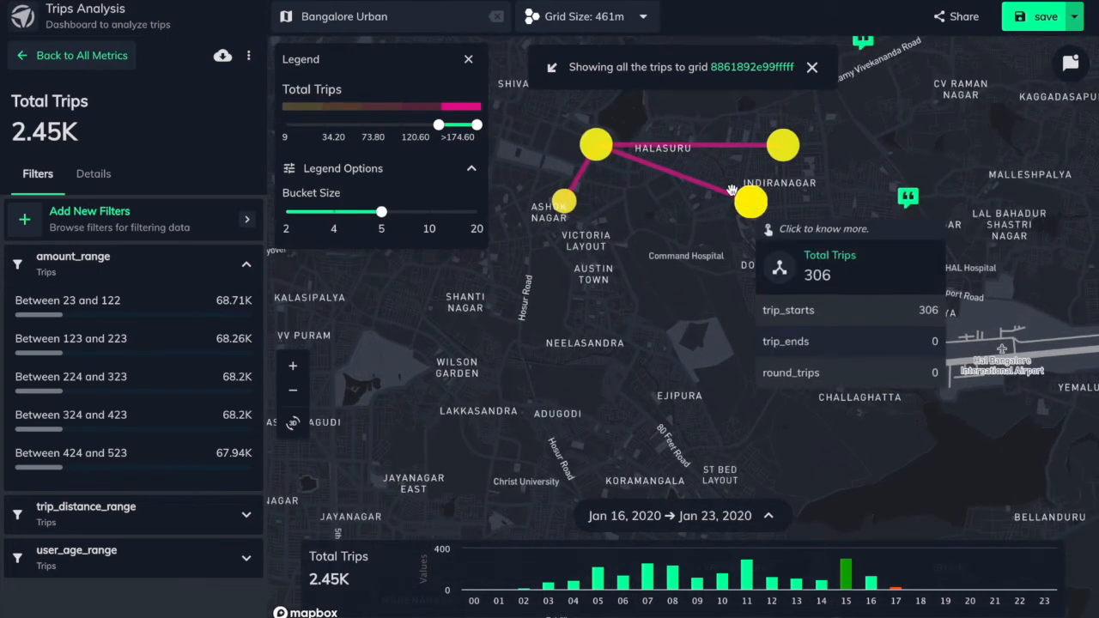
pyautogui.moveTo(594, 129)
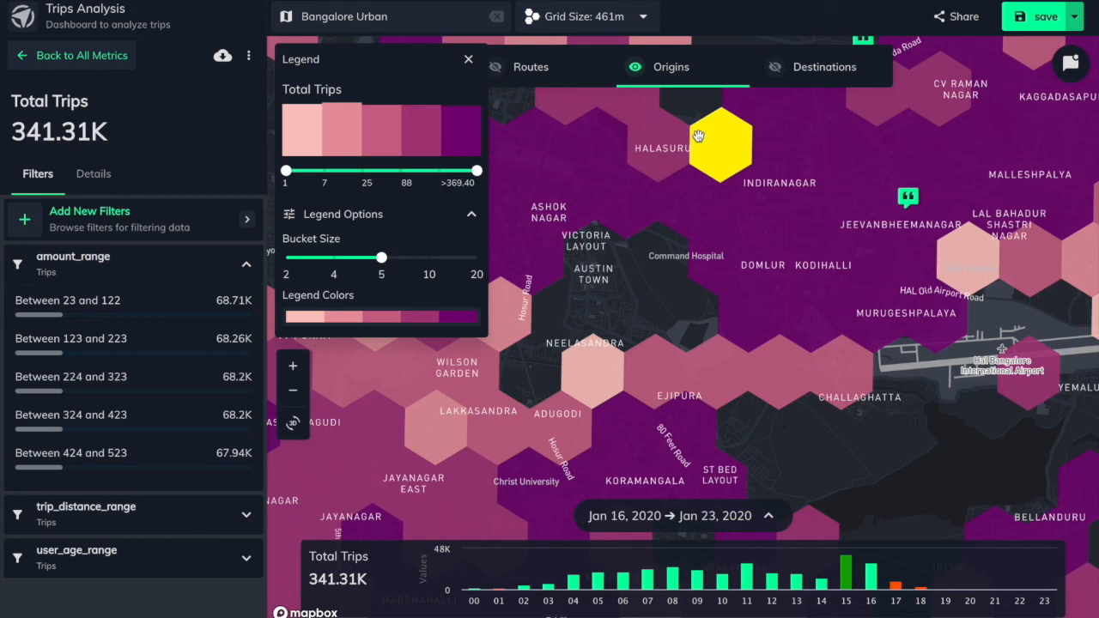
# On the Origins layer, show all trips starting from the hexagon between Halasuru and Command Hospital
pyautogui.moveTo(699, 207)
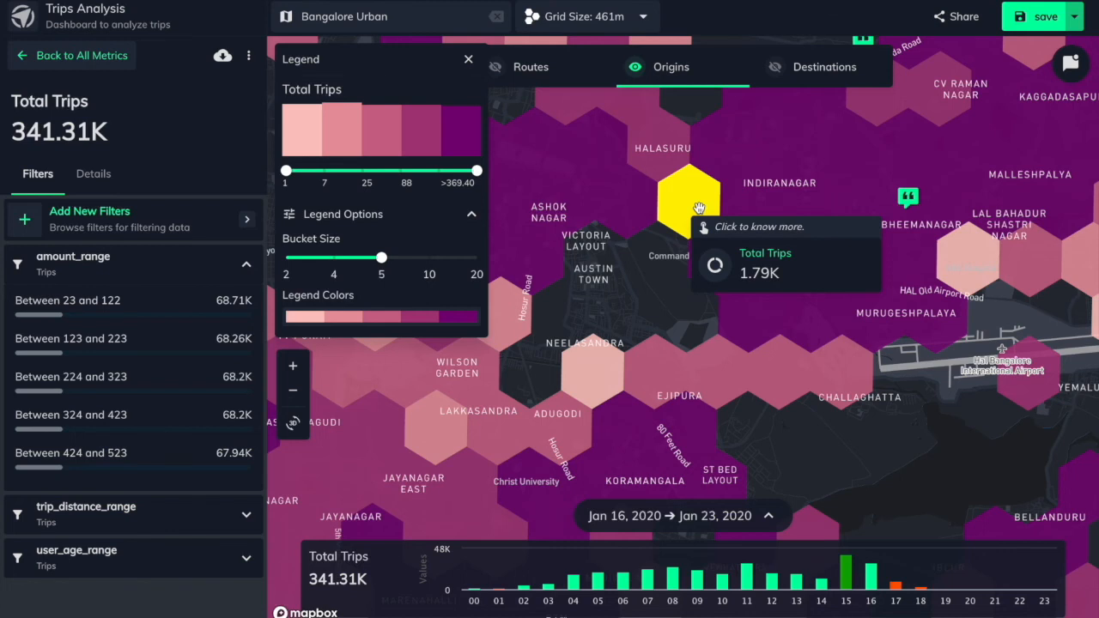
pyautogui.click(699, 207)
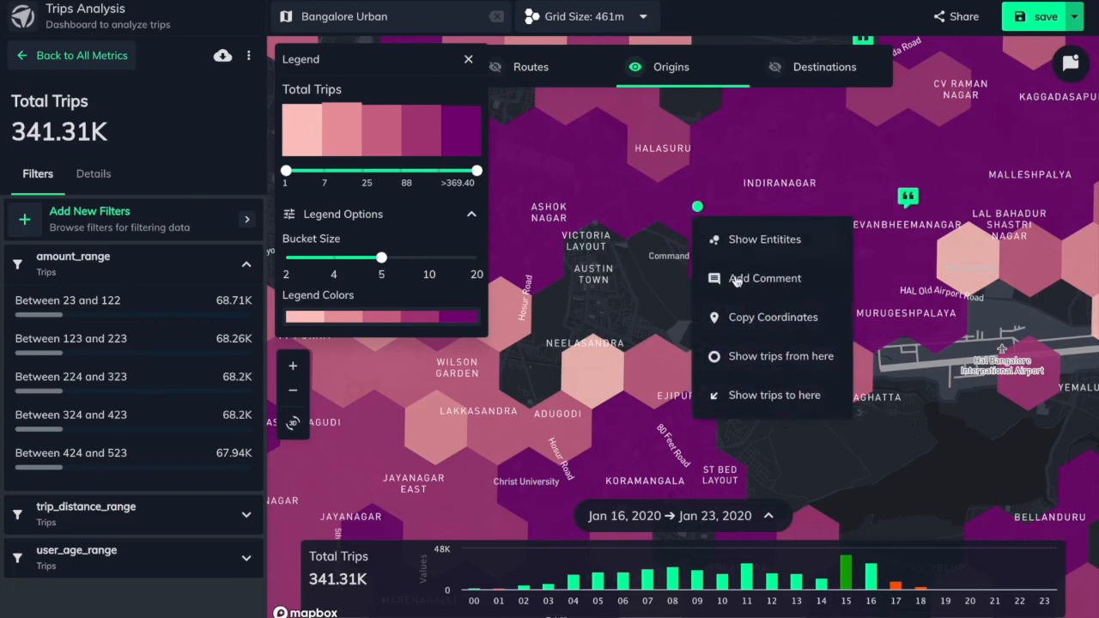
pyautogui.click(743, 360)
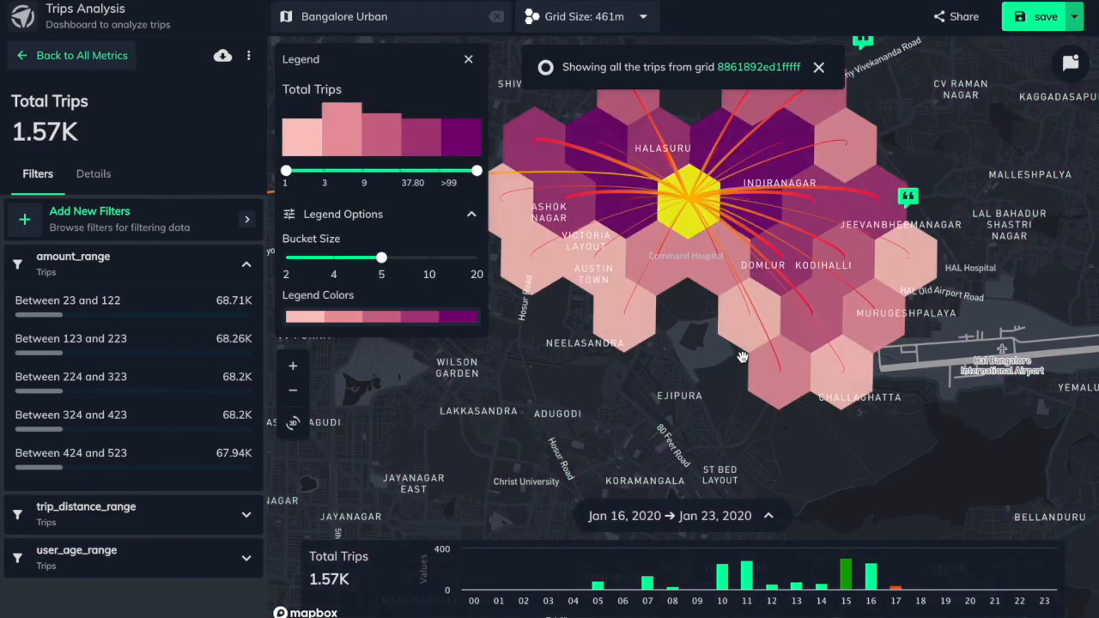
# Inspect the highlighted origin hexagon and show all trips to the dark hexagon just north of Indiranagar
pyautogui.moveTo(703, 192)
pyautogui.rightClick(787, 155)
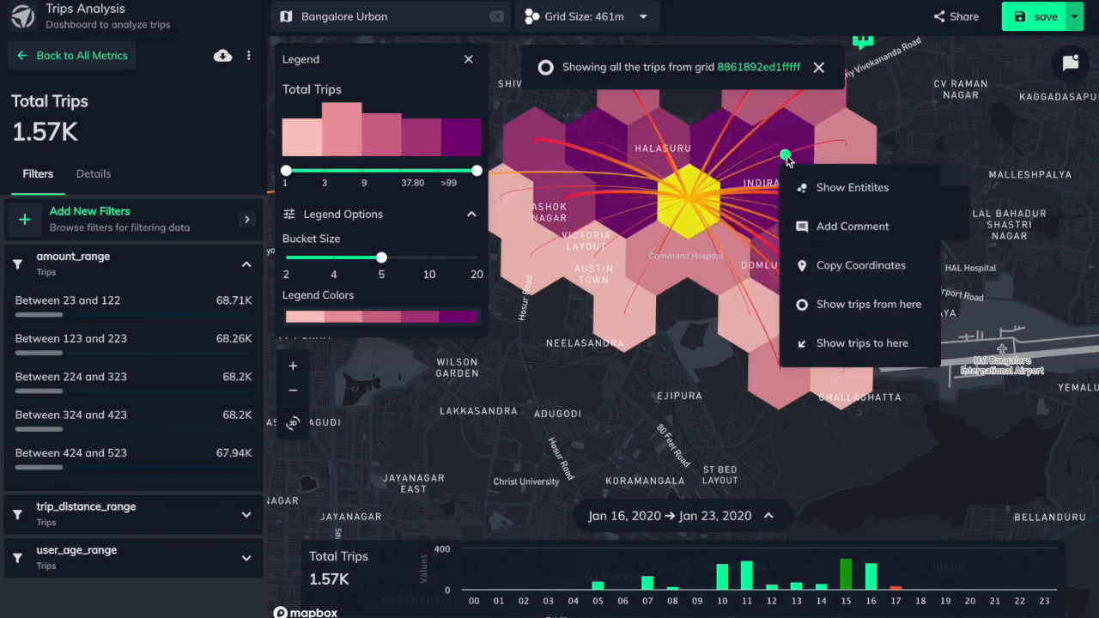
pyautogui.click(828, 343)
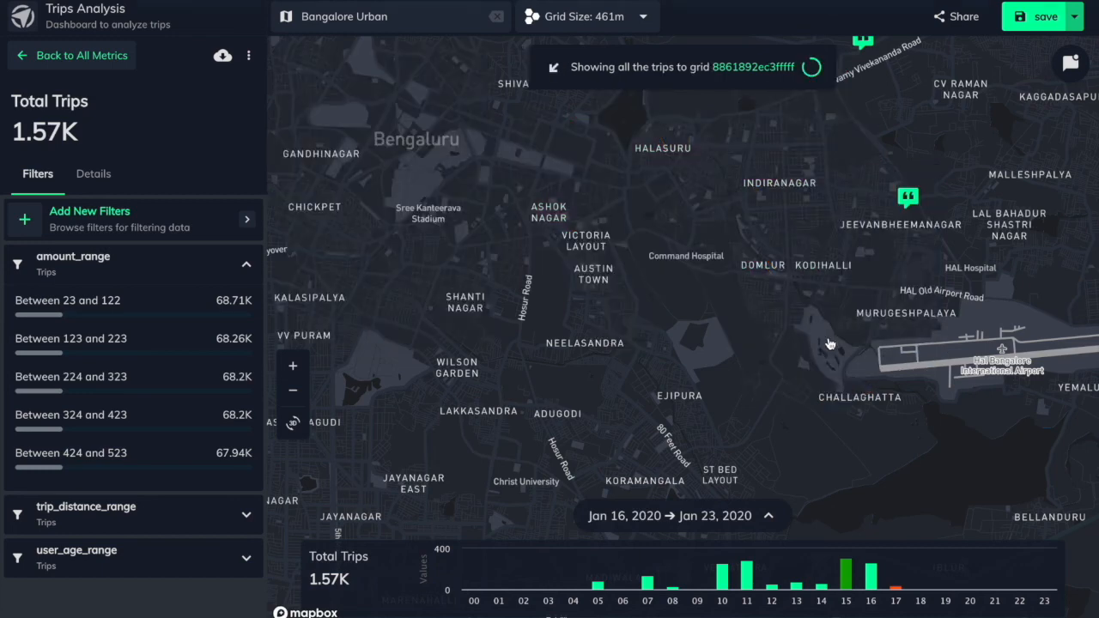